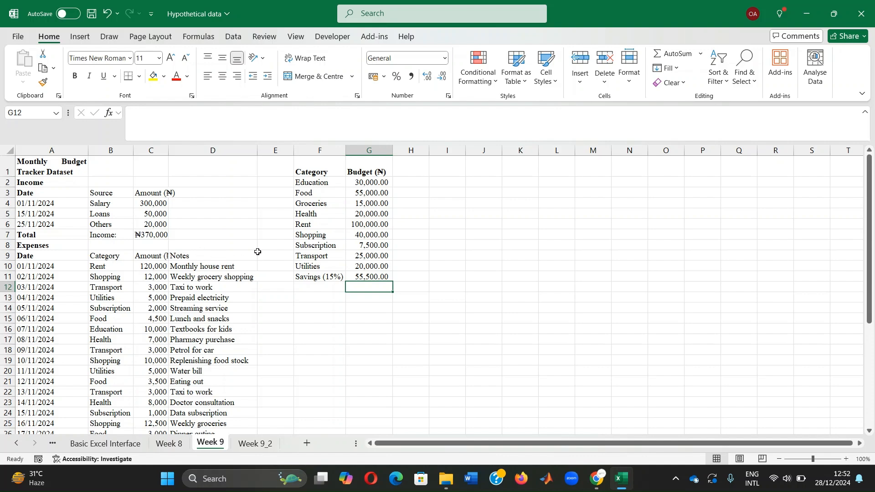
# Step: Enter the formula =0.15*370000 in G11 as the Savings (15%) budget amount
pyautogui.scroll(-2, 510, 249)
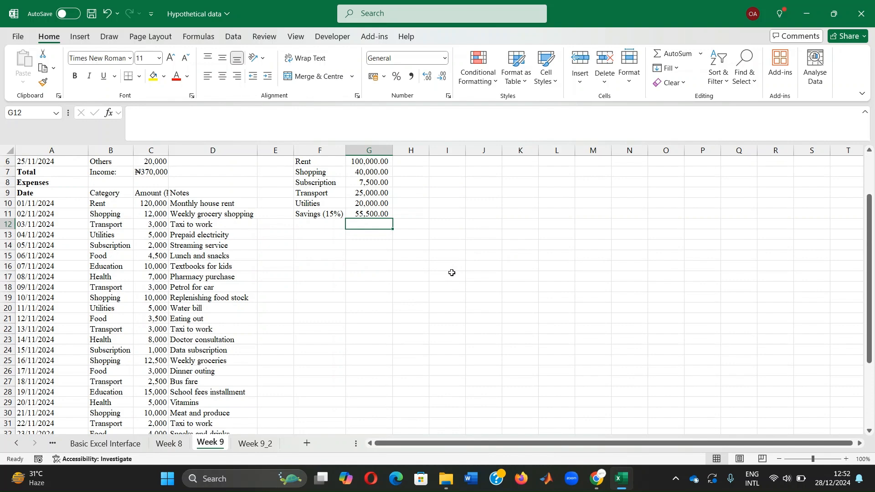
pyautogui.scroll(2, 450, 279)
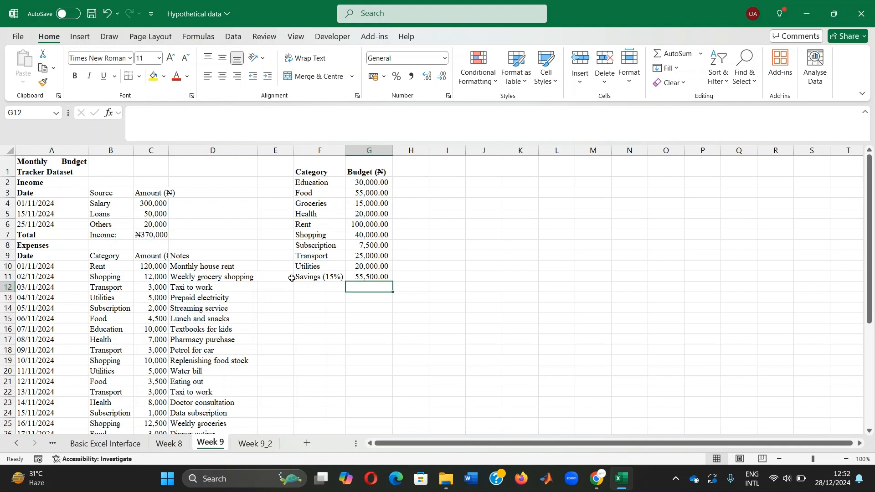
pyautogui.click(360, 277)
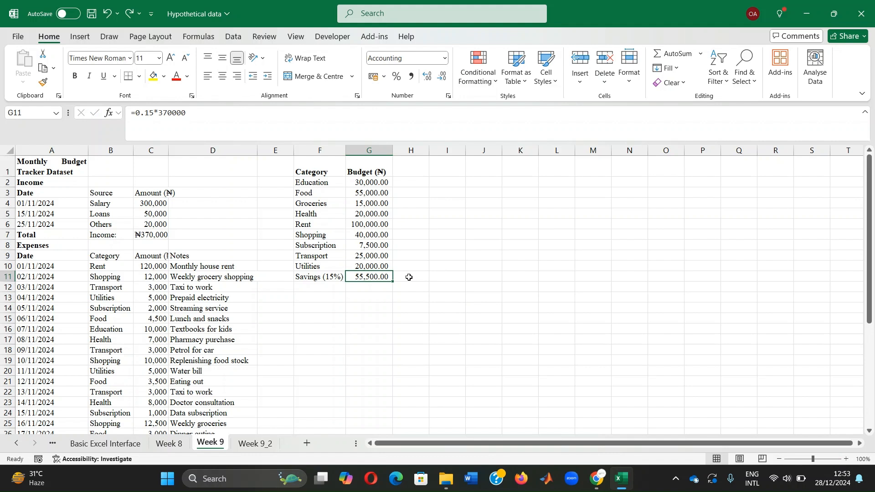
pyautogui.write('=')
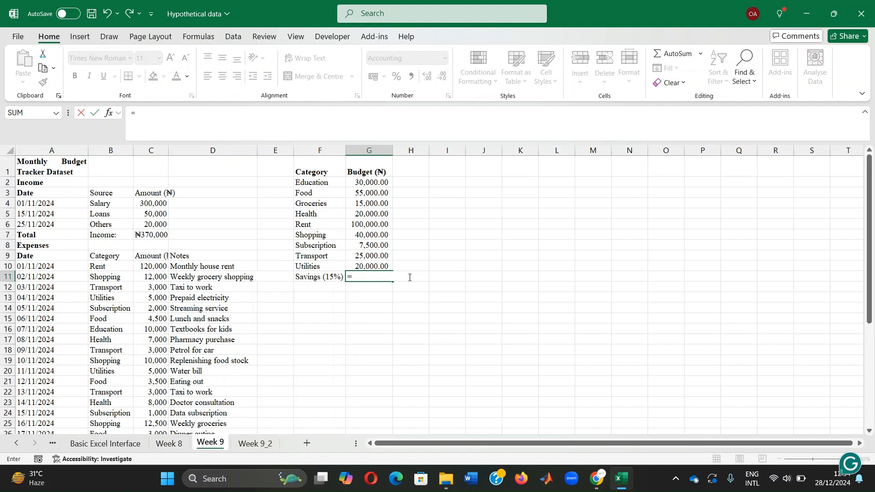
pyautogui.write('0.15*')
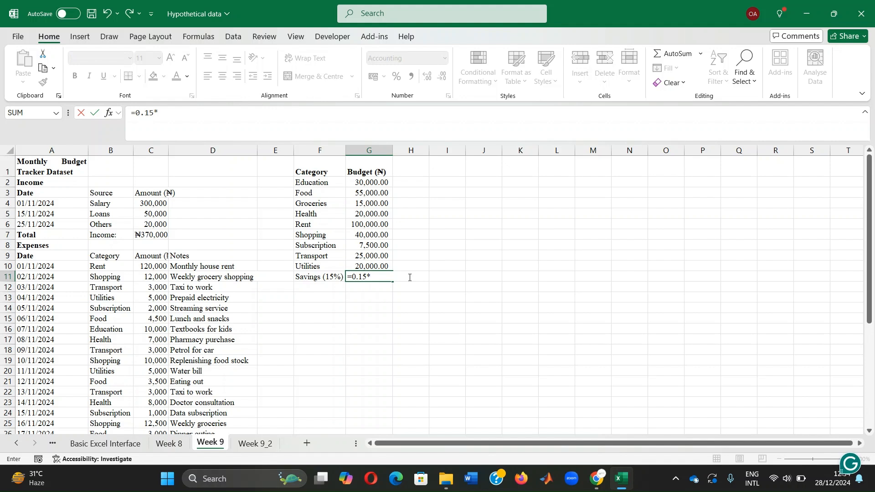
pyautogui.write('370000')
pyautogui.press('Return')
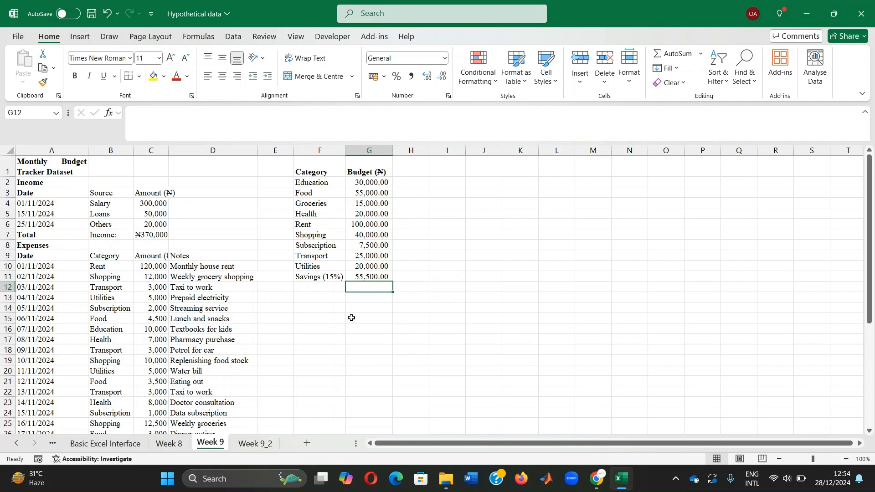
# Step: Open the Week 9_2 sheet and review its category budget table and the dated income and spending table
pyautogui.click(257, 447)
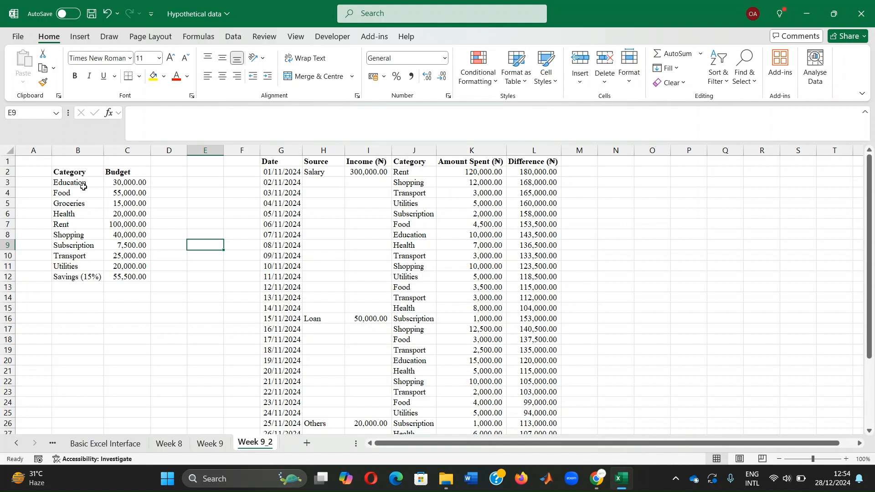
pyautogui.moveTo(60, 172); pyautogui.dragTo(132, 281)
pyautogui.click(127, 306)
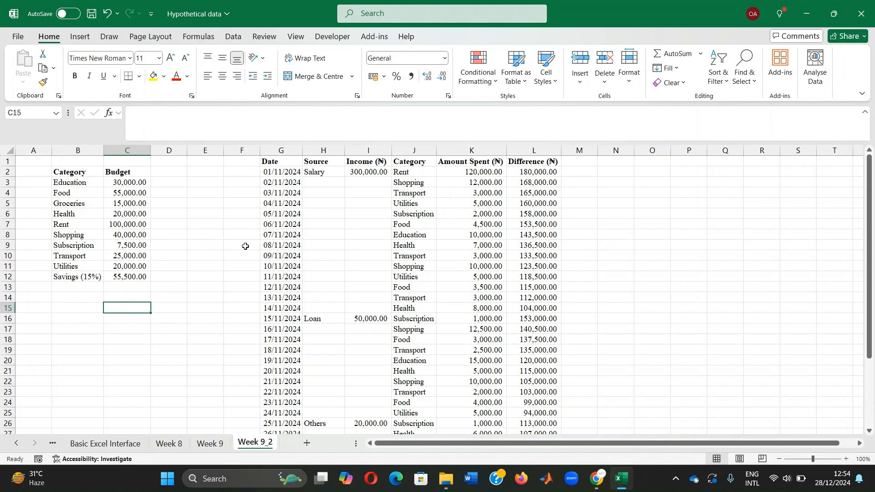
pyautogui.click(268, 161)
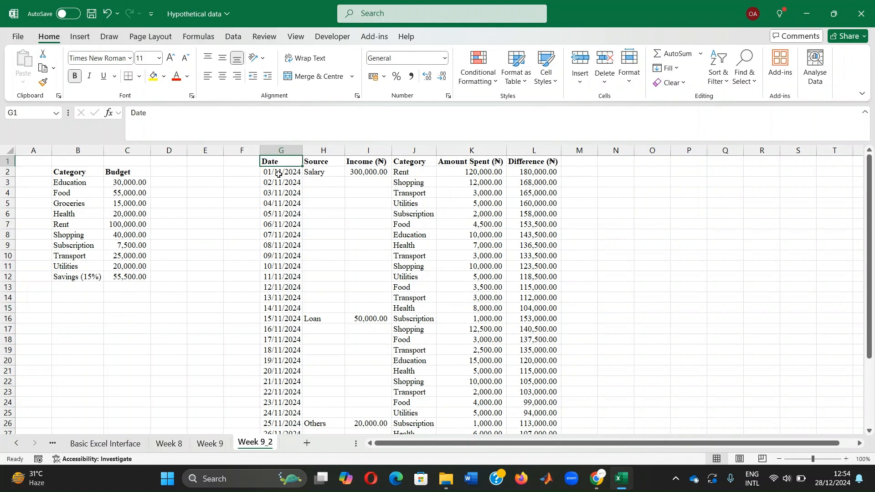
pyautogui.click(281, 173)
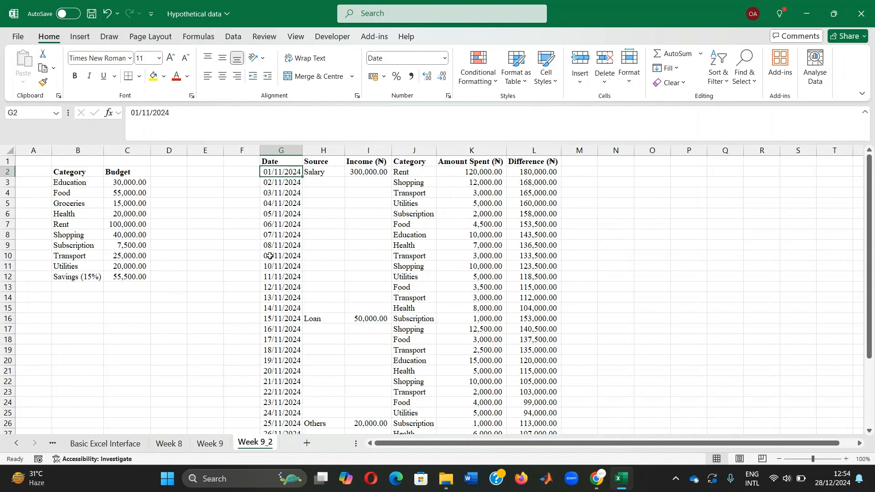
pyautogui.click(323, 160)
pyautogui.scroll(-2, 315, 309)
pyautogui.scroll(2, 318, 330)
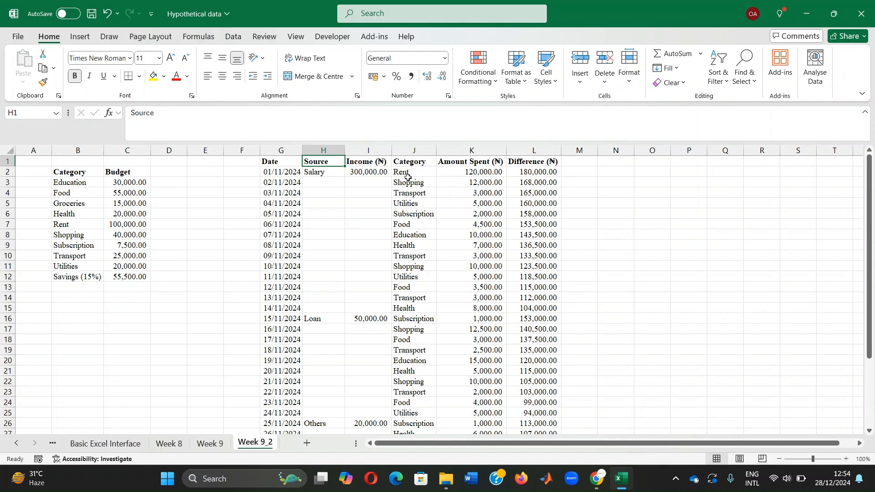
# Step: Clear all the values below the header of the Difference (₦) column, starting at L2
pyautogui.click(539, 171)
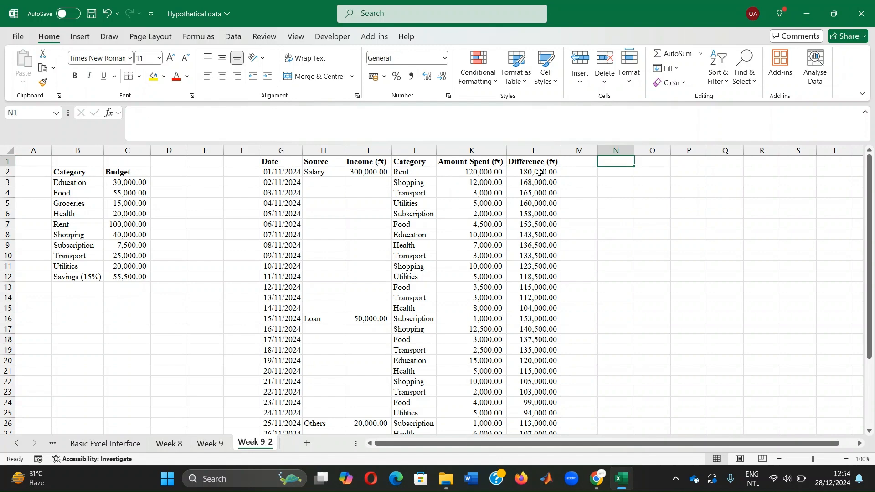
pyautogui.moveTo(539, 171); pyautogui.dragTo(522, 412)
pyautogui.press('Delete')
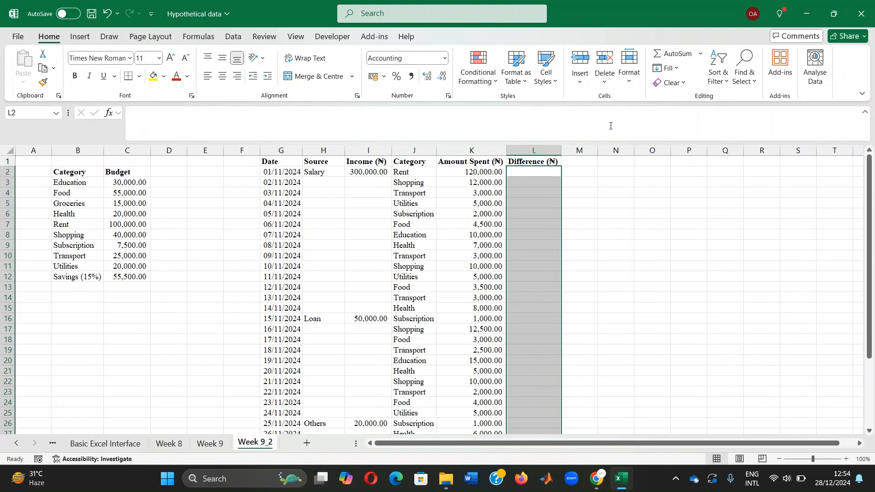
pyautogui.click(607, 162)
# Step: Enter =I2-K2 in L2 to subtract the rent spending from the salary income
pyautogui.click(535, 170)
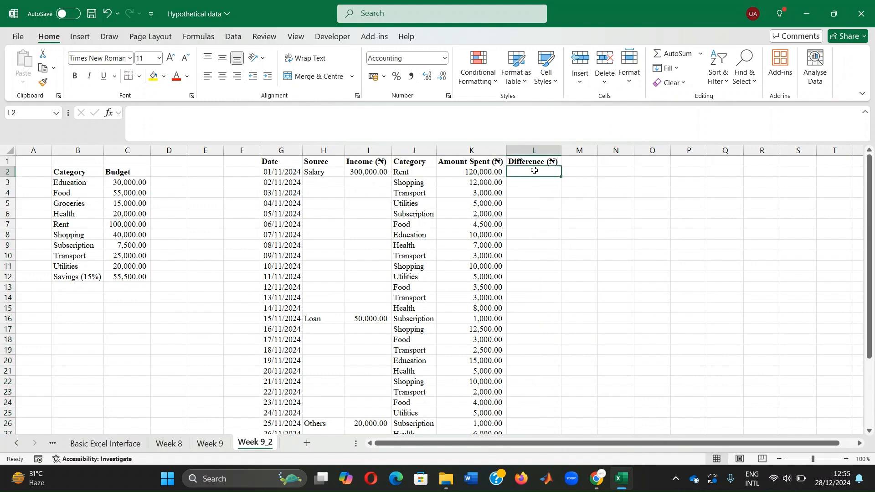
pyautogui.write('=')
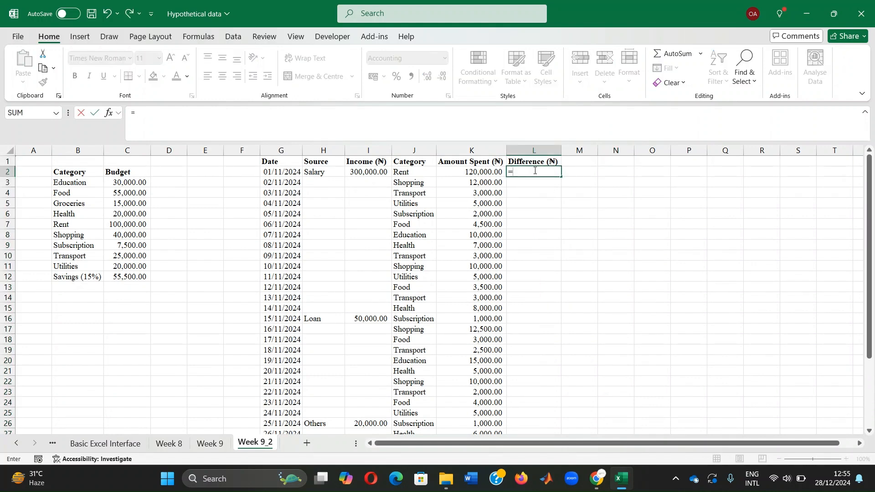
pyautogui.click(356, 172)
pyautogui.write('-')
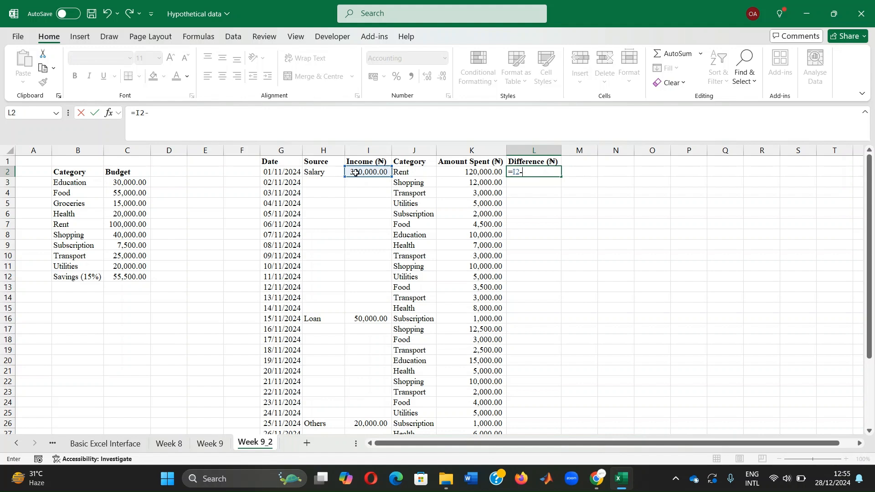
pyautogui.click(462, 173)
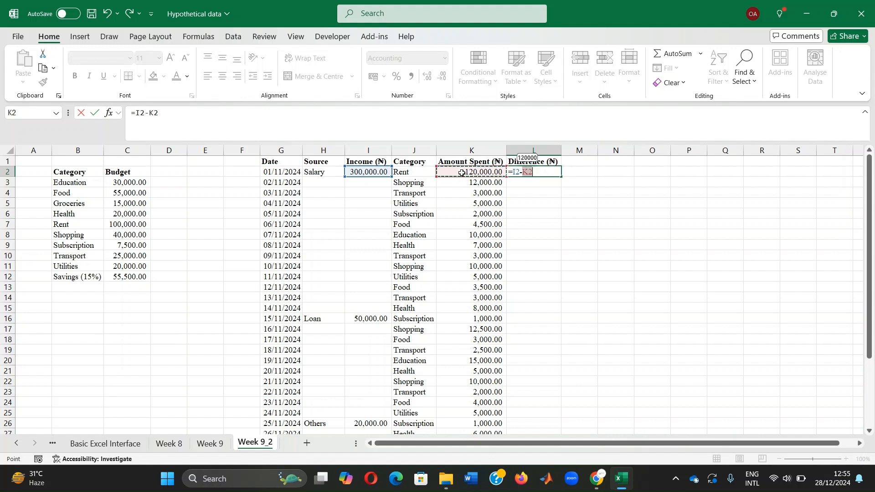
pyautogui.press('Return')
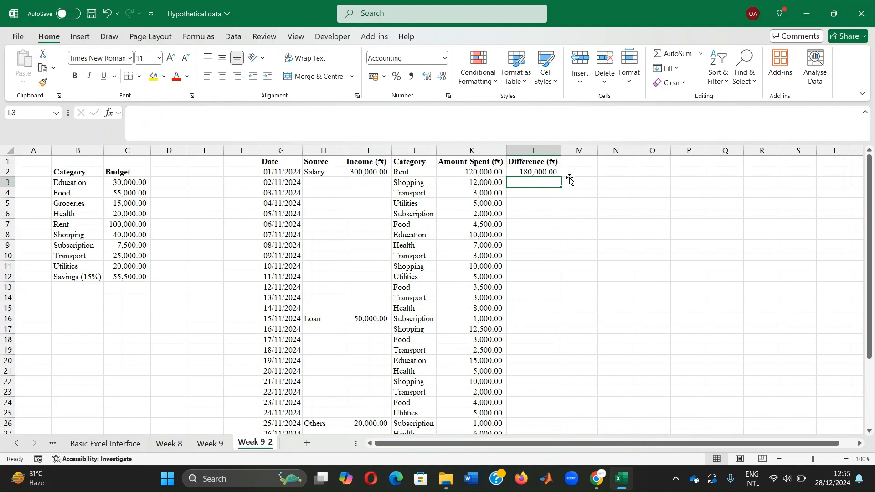
# Step: Enter =L2-K3 in L3 as a running difference and fill the formula down to L15
pyautogui.write('=')
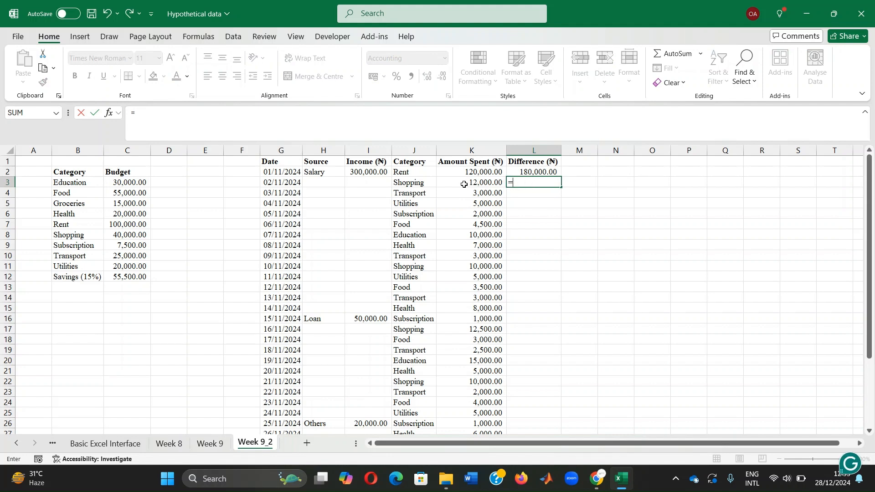
pyautogui.click(540, 170)
pyautogui.write('-')
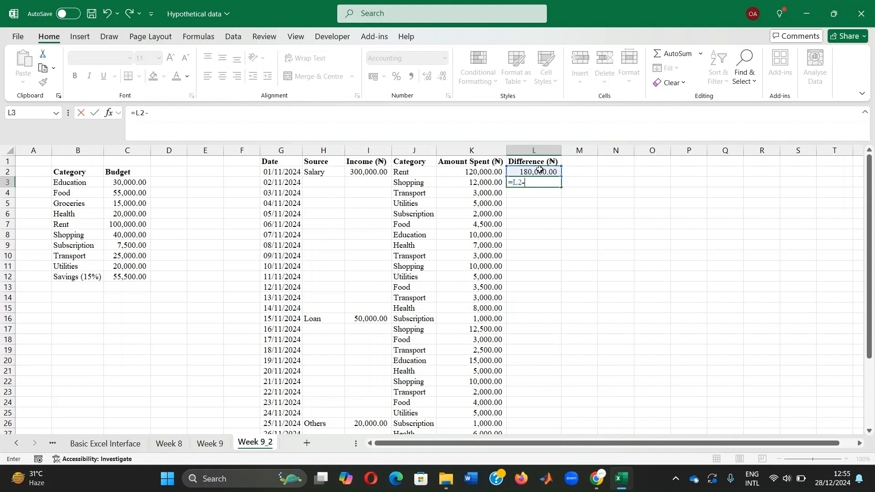
pyautogui.click(473, 182)
pyautogui.press('Return')
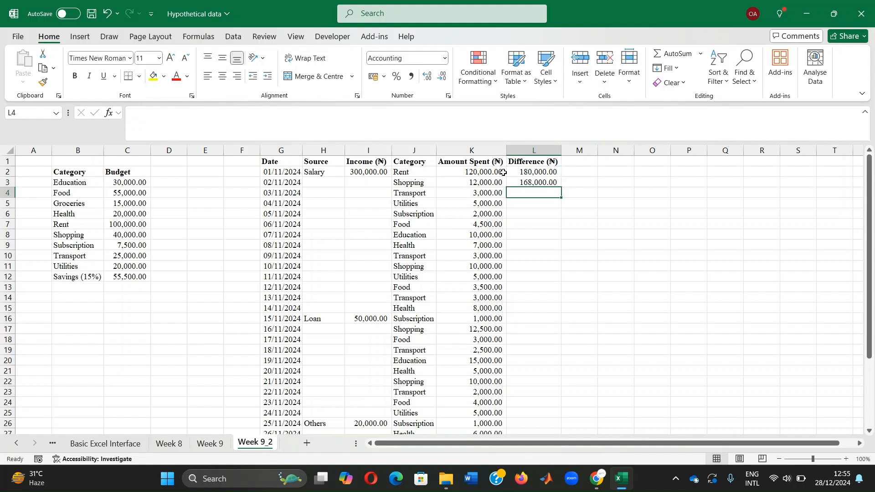
pyautogui.click(532, 184)
pyautogui.moveTo(564, 188); pyautogui.dragTo(562, 311)
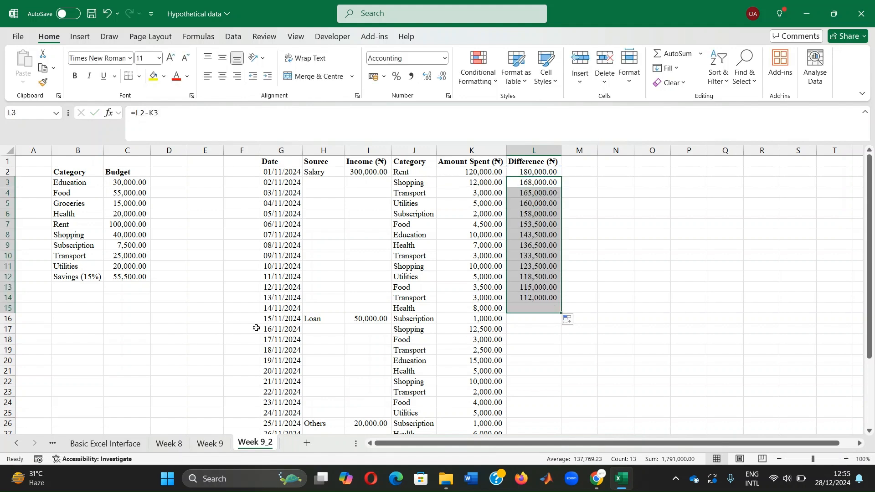
# Step: Enter =L15+I16-K16 in L16 to add the loan income and subtract that day's spending
pyautogui.click(538, 319)
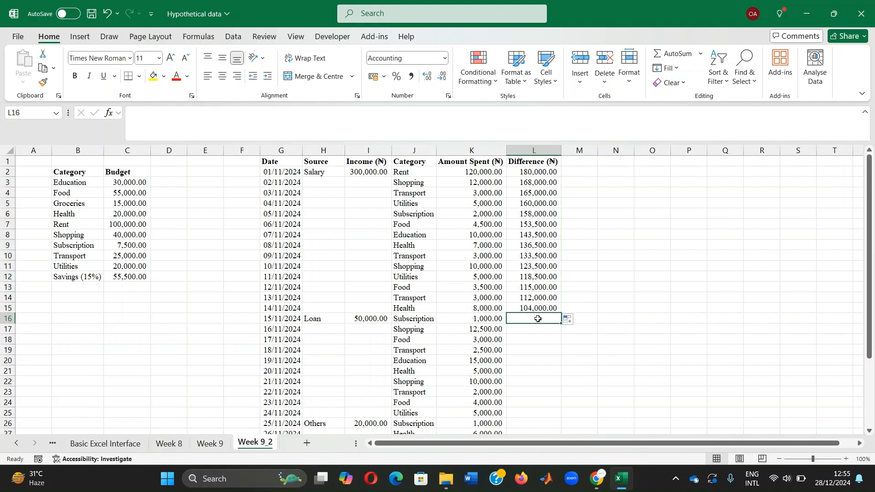
pyautogui.write('=')
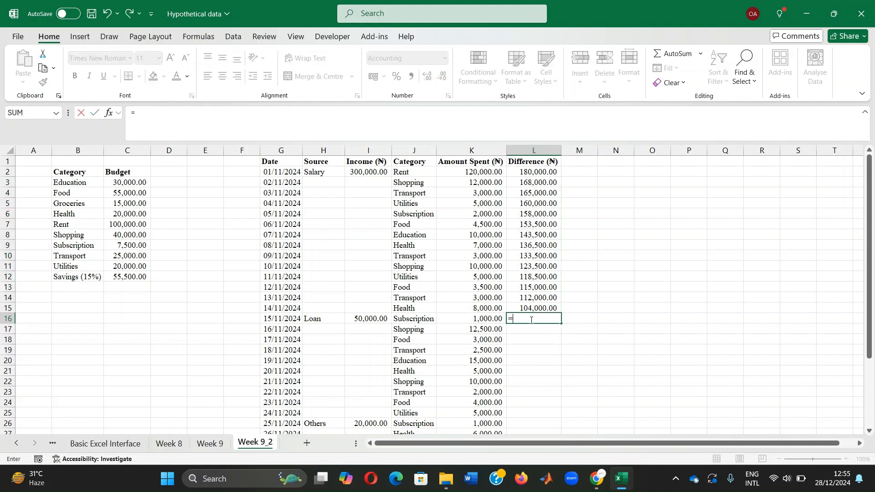
pyautogui.click(529, 309)
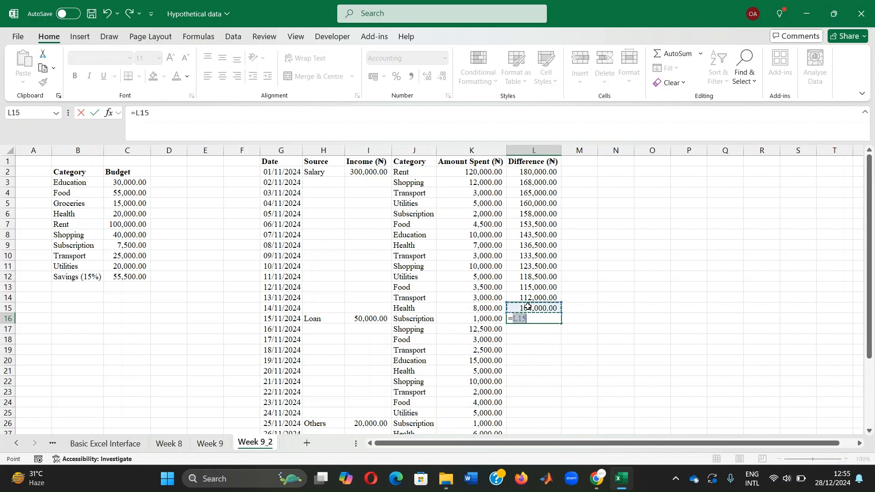
pyautogui.write('+')
pyautogui.click(367, 321)
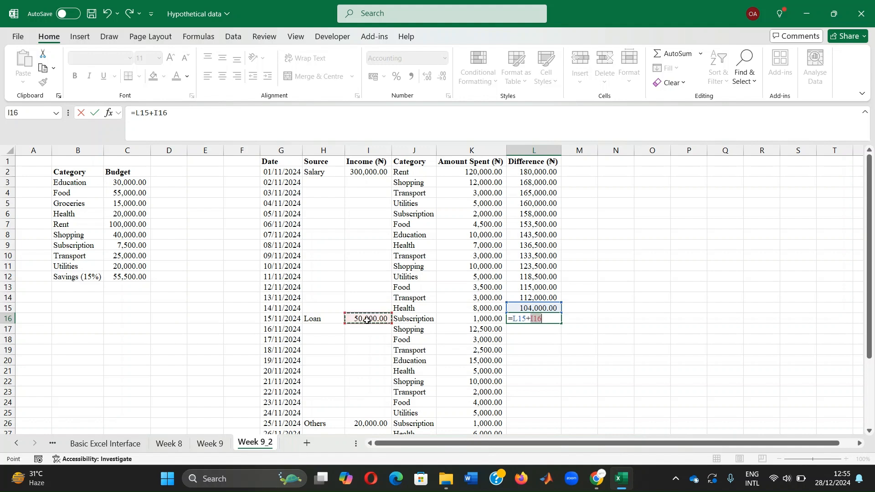
pyautogui.write('-')
pyautogui.click(481, 319)
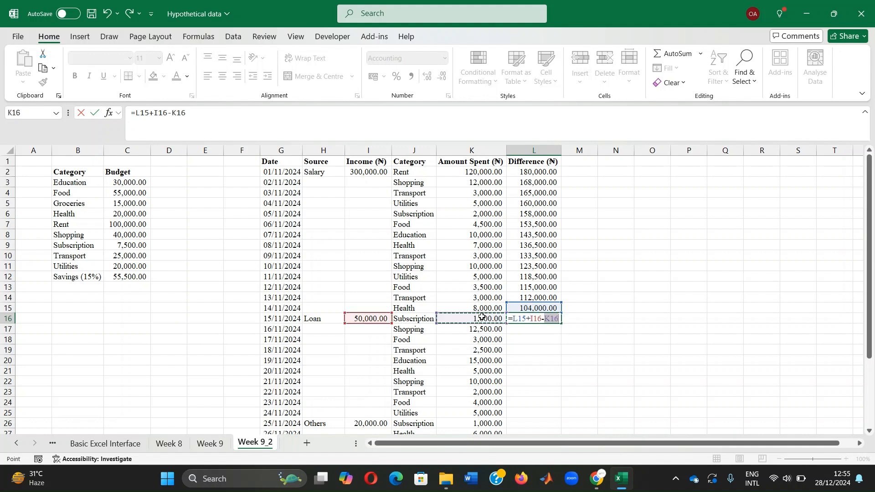
pyautogui.press('Return')
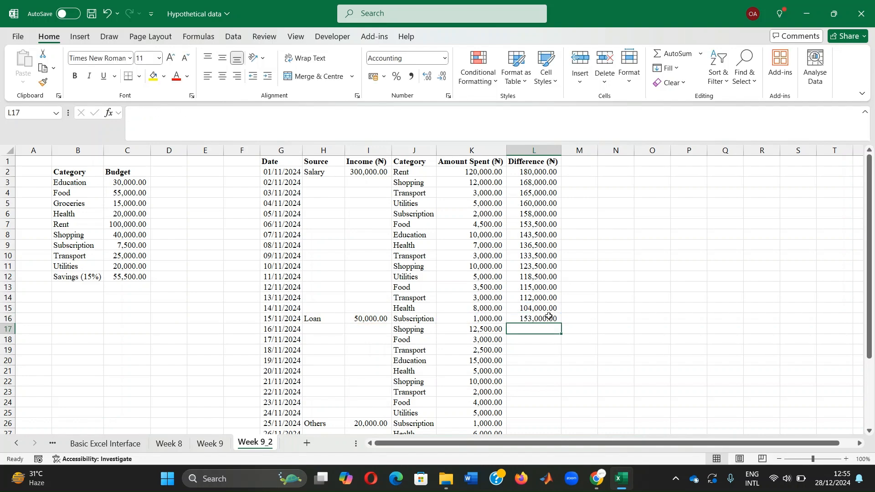
# Step: Enter =L16-K17 in L17 and fill the running difference formula down to L25
pyautogui.scroll(-1, 550, 317)
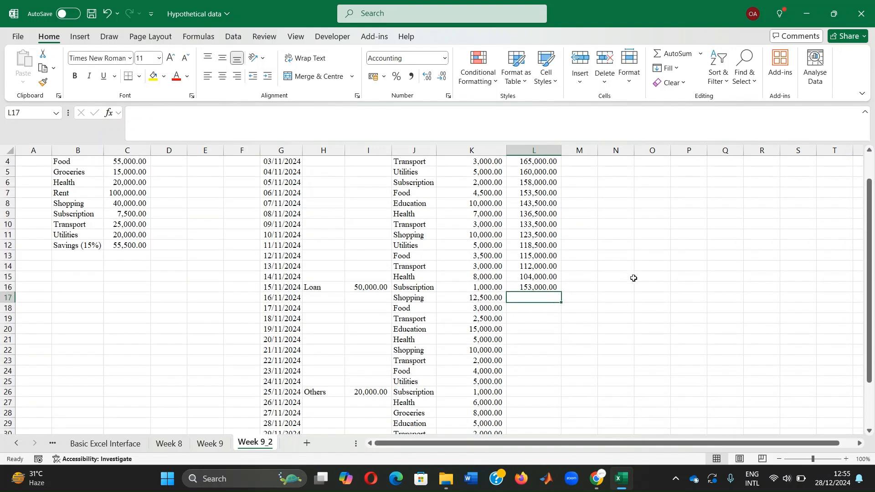
pyautogui.write('=')
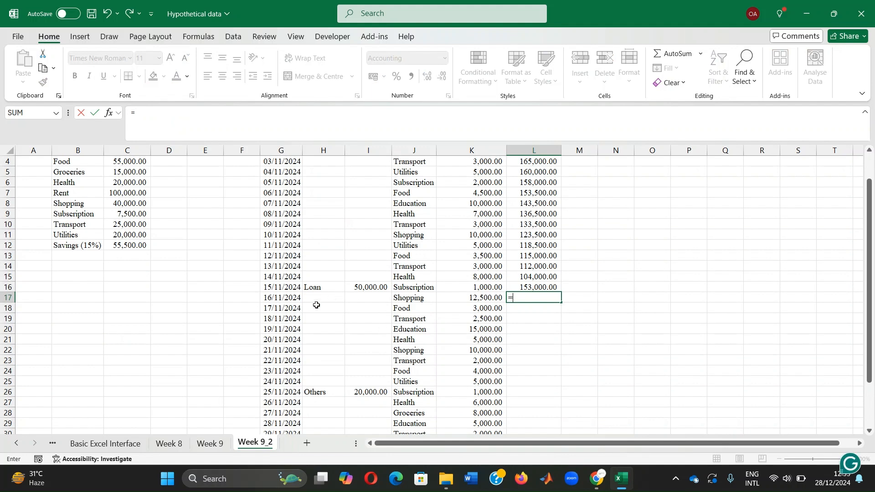
pyautogui.click(530, 287)
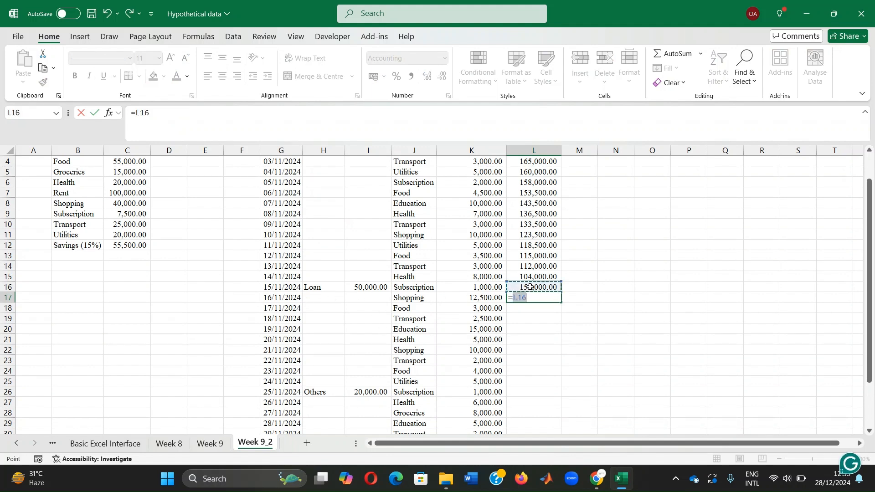
pyautogui.write('-')
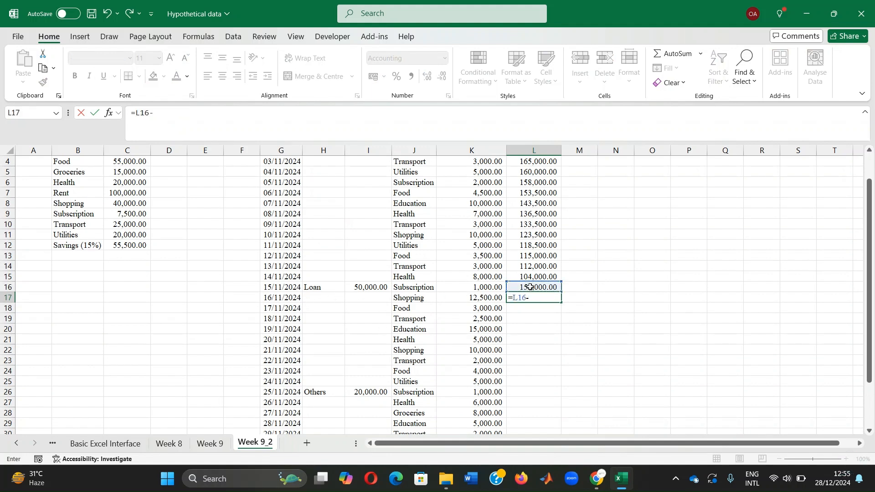
pyautogui.click(477, 298)
pyautogui.press('Return')
pyautogui.click(529, 297)
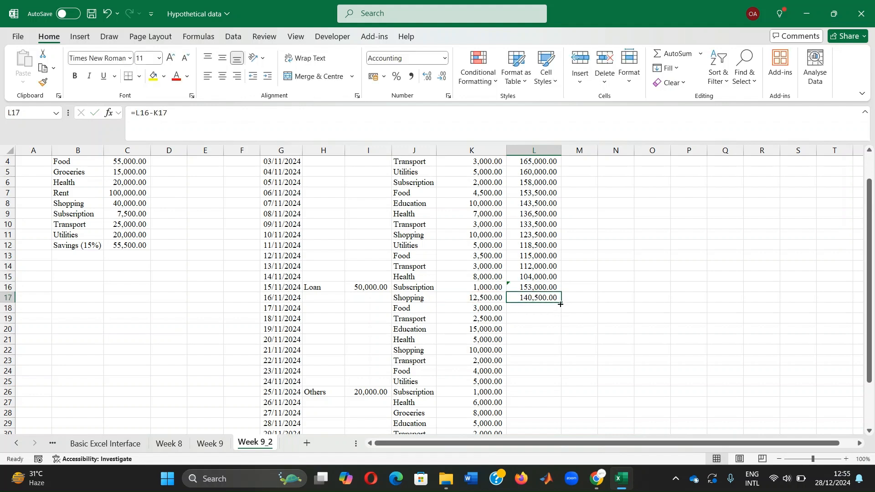
pyautogui.moveTo(561, 303); pyautogui.dragTo(561, 383)
# Step: Enter =L25+I26-K26 in L26 to add the Others income and subtract that day's subscription spending
pyautogui.scroll(-3, 596, 342)
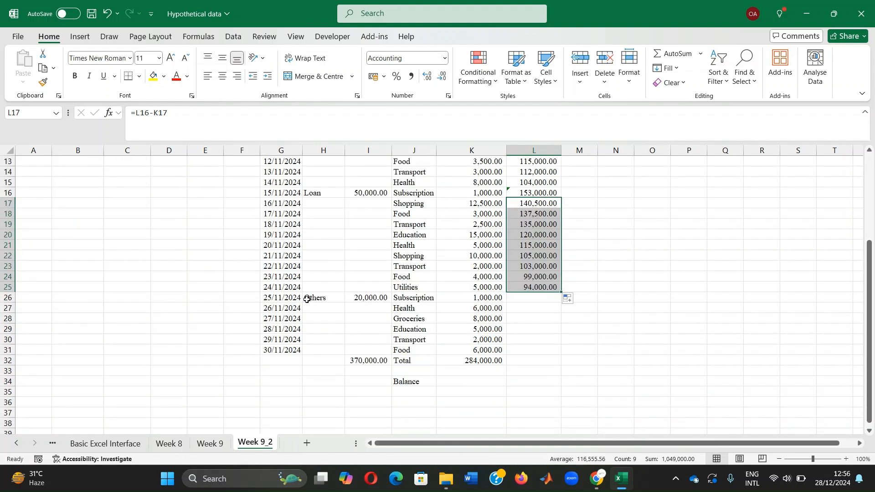
pyautogui.click(539, 299)
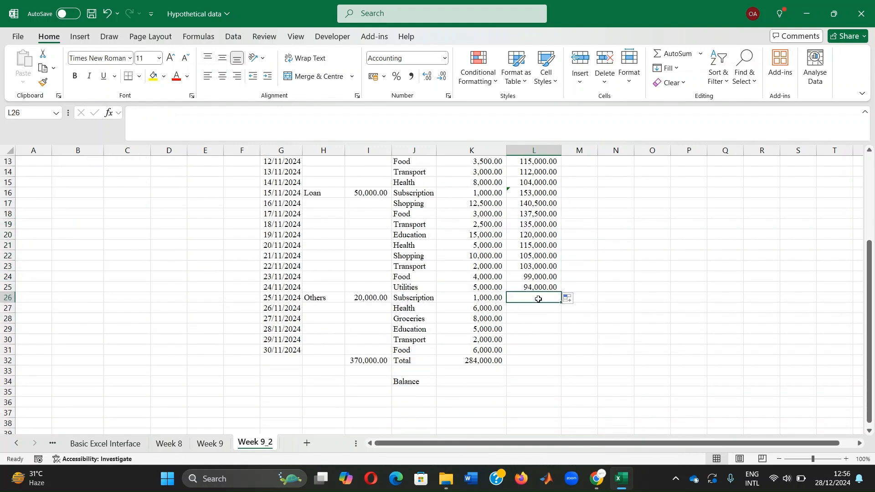
pyautogui.write('=')
pyautogui.click(537, 288)
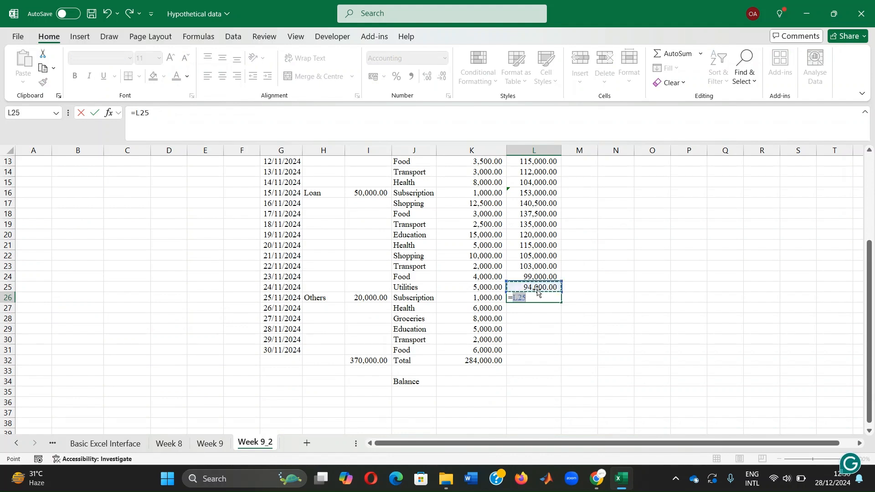
pyautogui.write('+')
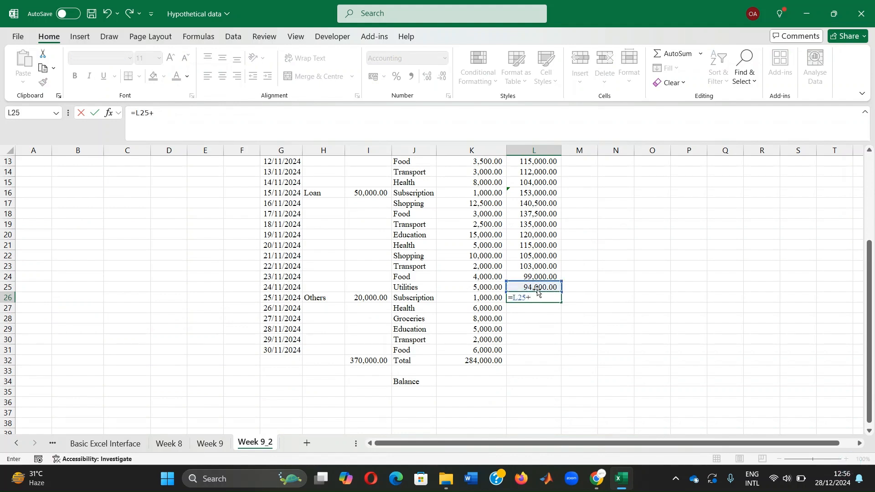
pyautogui.click(361, 298)
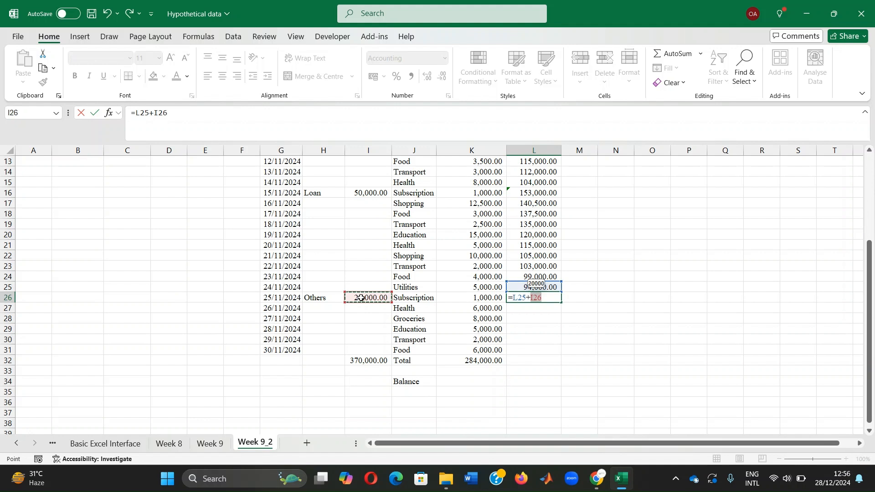
pyautogui.write('-')
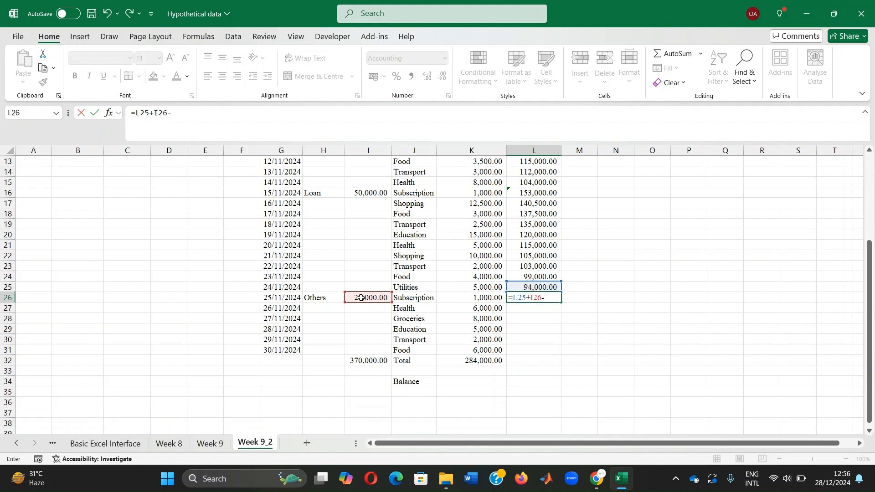
pyautogui.click(469, 298)
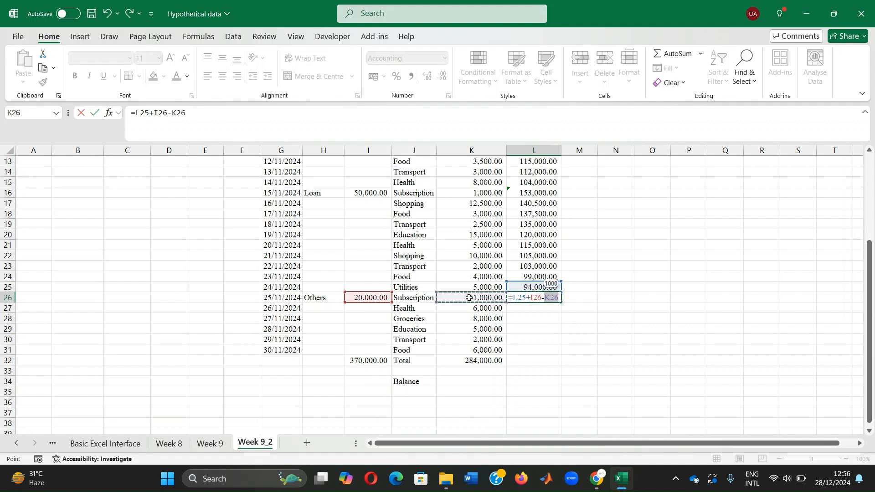
pyautogui.press('Return')
pyautogui.click(522, 298)
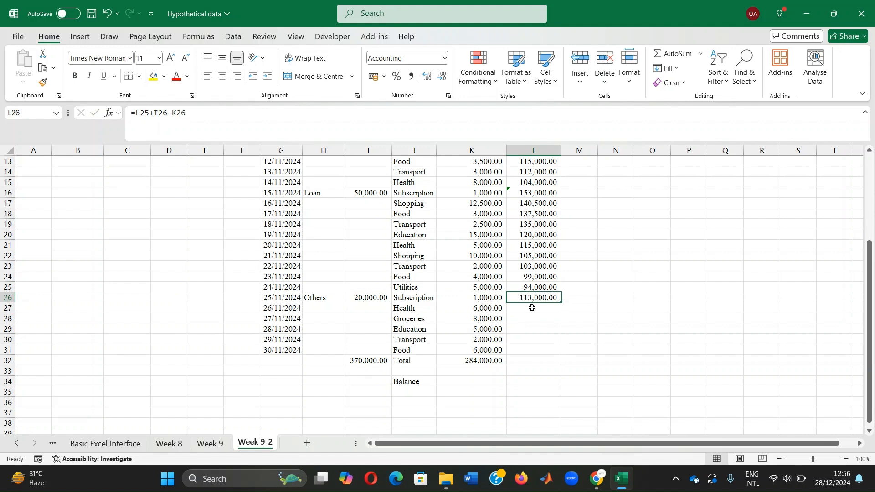
# Step: Enter =L26-K27 in L27 and fill the running difference formula down to L31
pyautogui.click(532, 308)
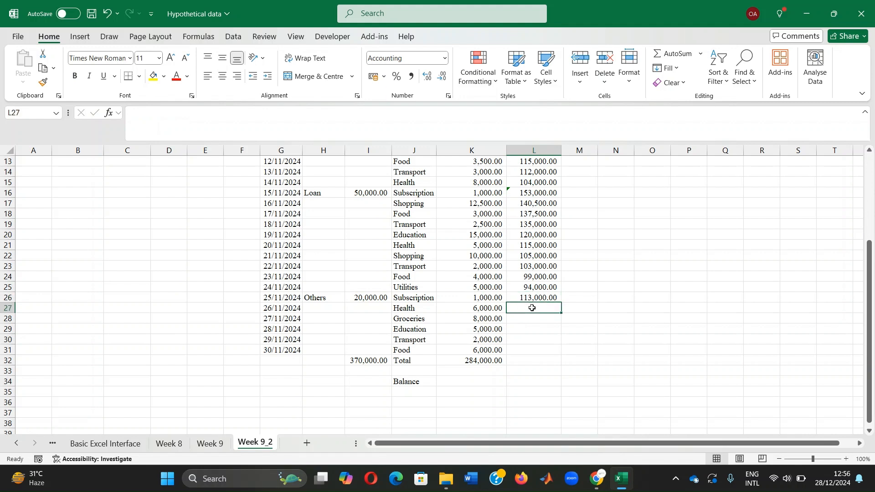
pyautogui.write('=')
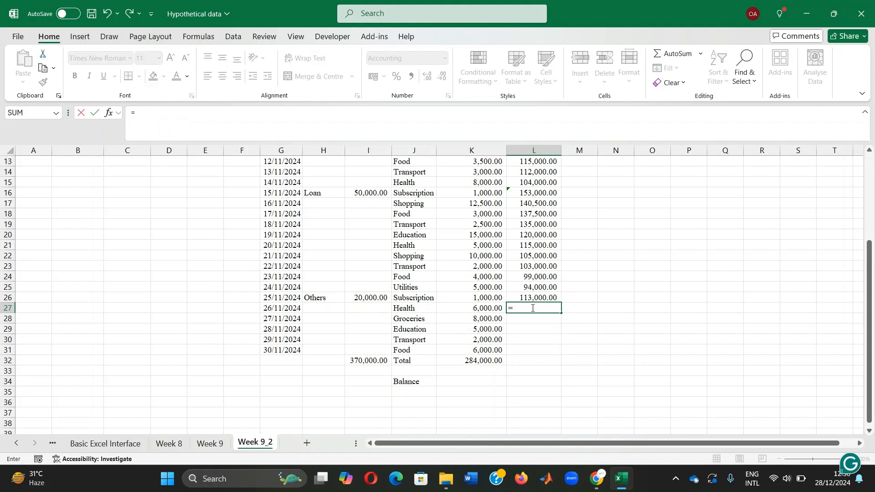
pyautogui.click(537, 296)
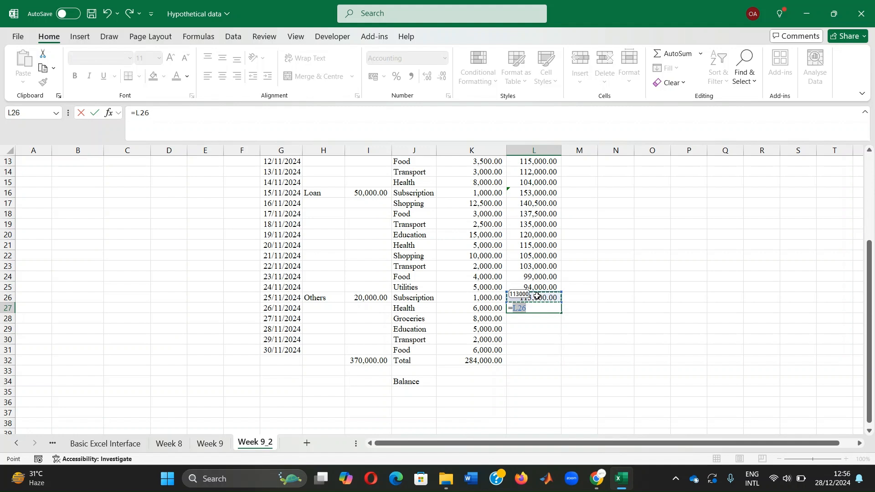
pyautogui.write('-')
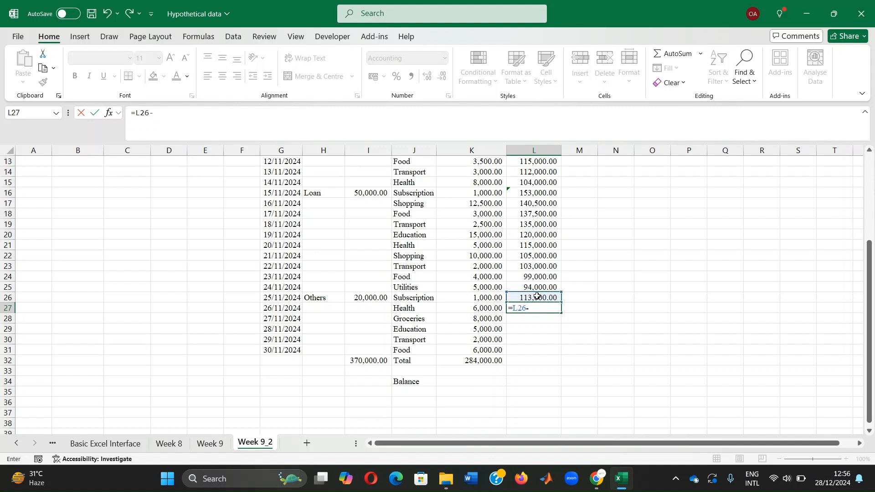
pyautogui.click(467, 308)
pyautogui.press('Return')
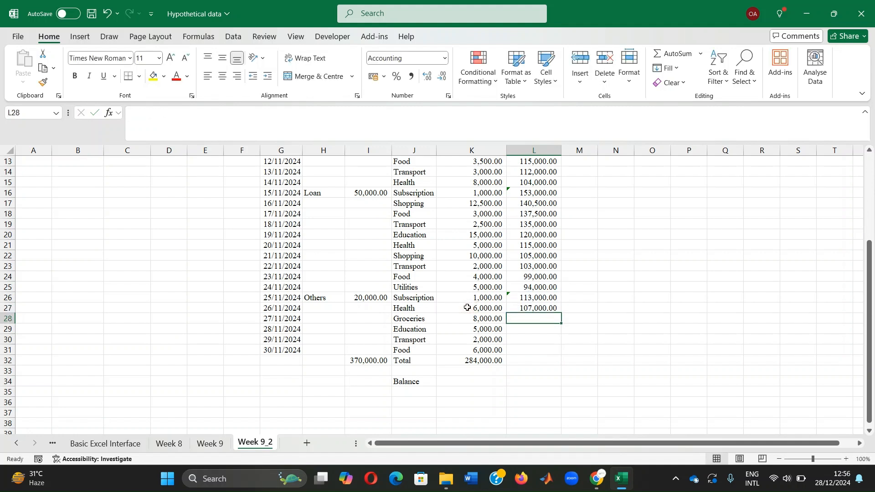
pyautogui.click(527, 307)
pyautogui.moveTo(561, 313); pyautogui.dragTo(561, 354)
pyautogui.click(617, 331)
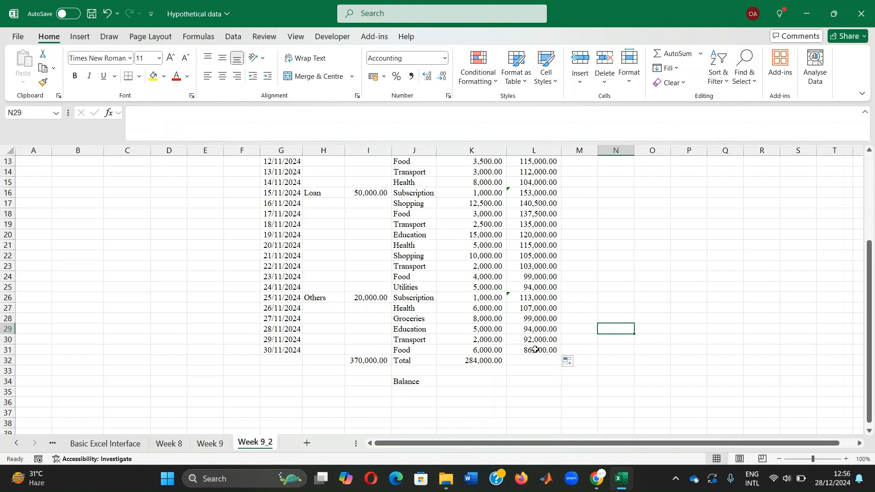
pyautogui.click(675, 240)
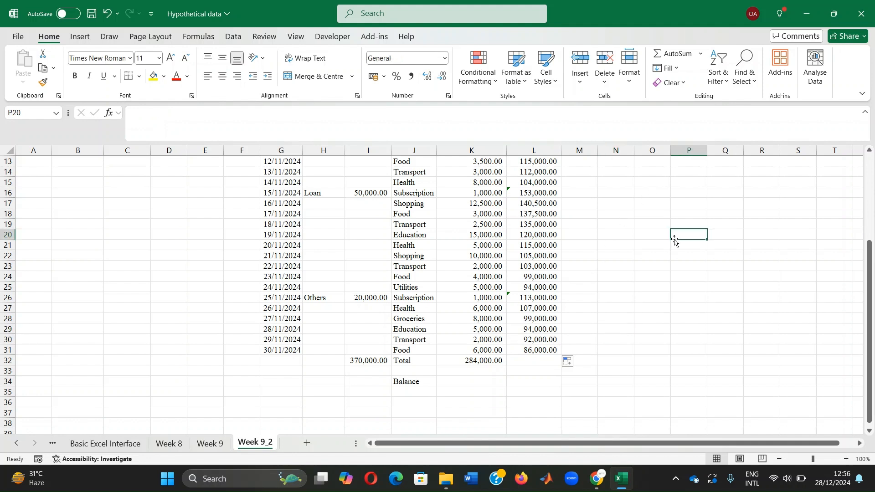
# Step: Insert blank cells at G32:L32 above the Total row, shifting the existing cells down
pyautogui.click(276, 359)
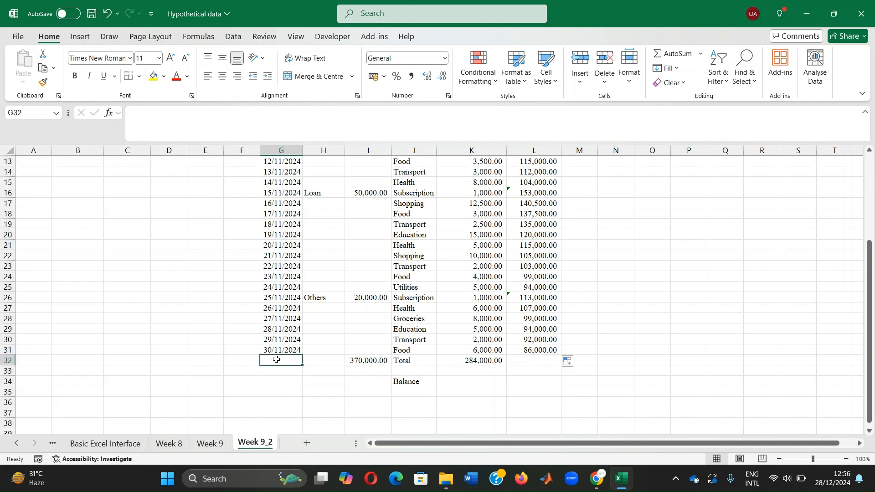
pyautogui.moveTo(276, 360); pyautogui.dragTo(529, 360)
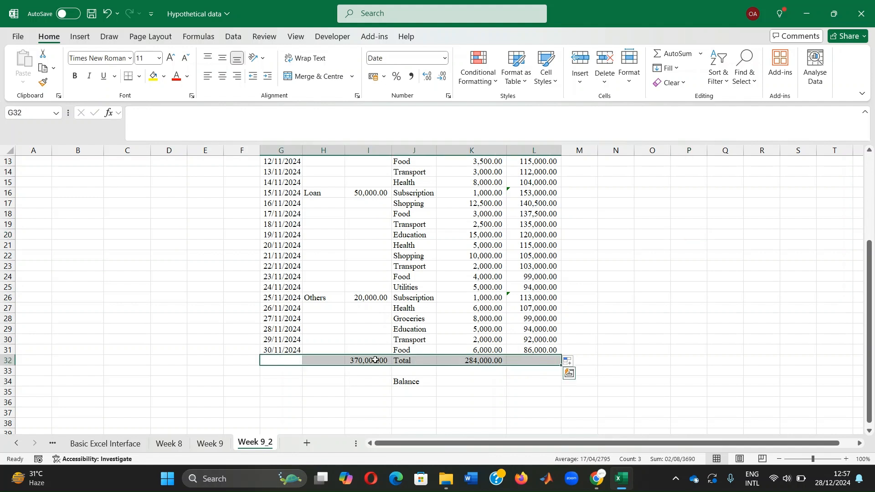
pyautogui.rightClick(319, 360)
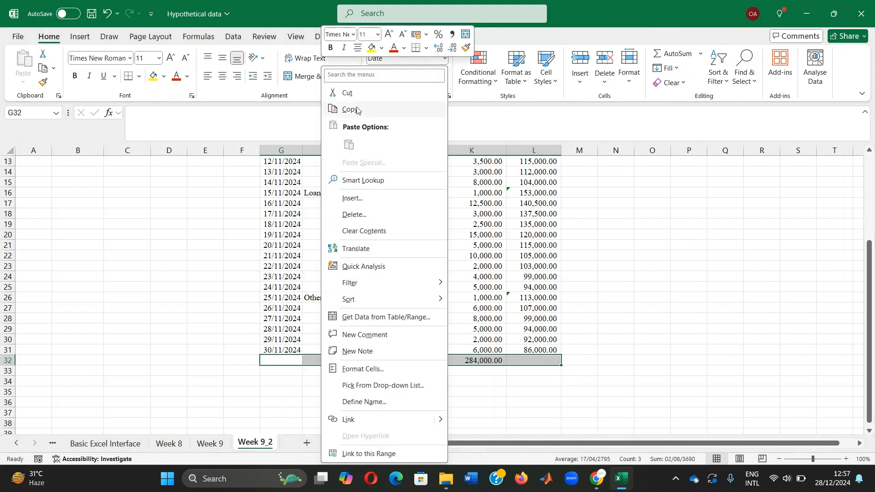
pyautogui.click(357, 199)
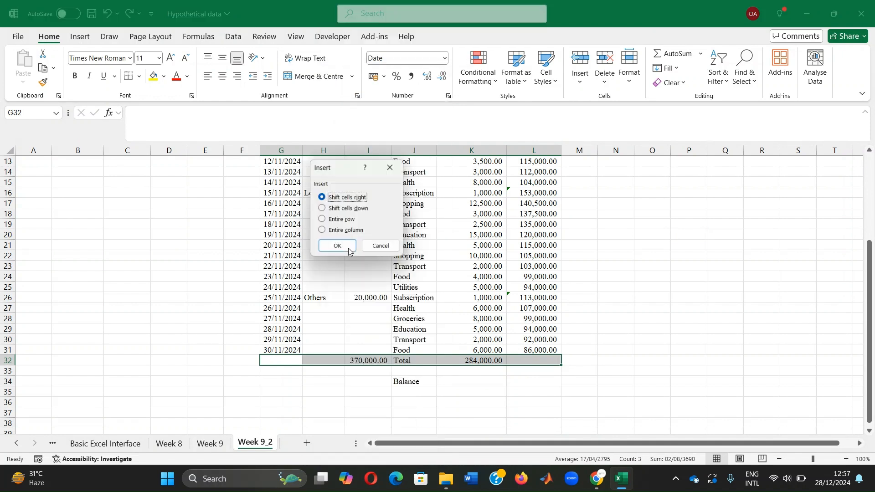
pyautogui.click(348, 209)
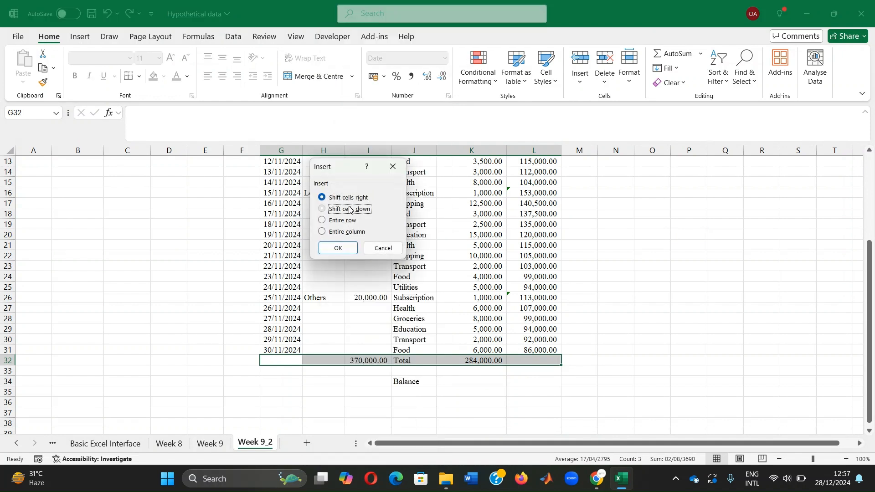
pyautogui.click(338, 247)
# Step: Enter =G31 in G32 to repeat the last date of the month in the new row
pyautogui.click(273, 349)
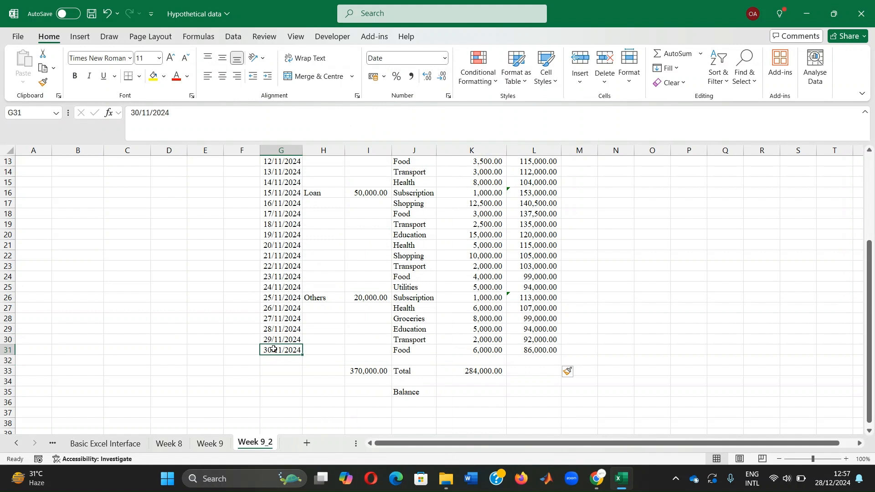
pyautogui.click(274, 359)
pyautogui.write('=')
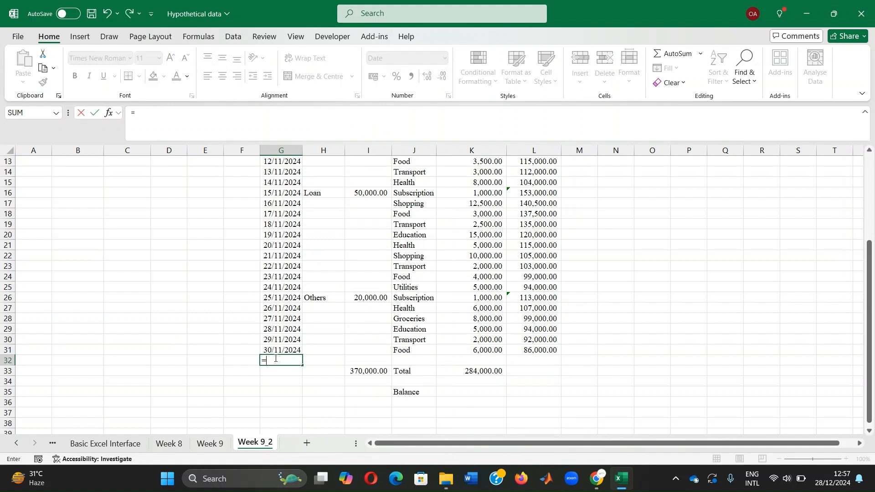
pyautogui.click(274, 349)
pyautogui.press('Return')
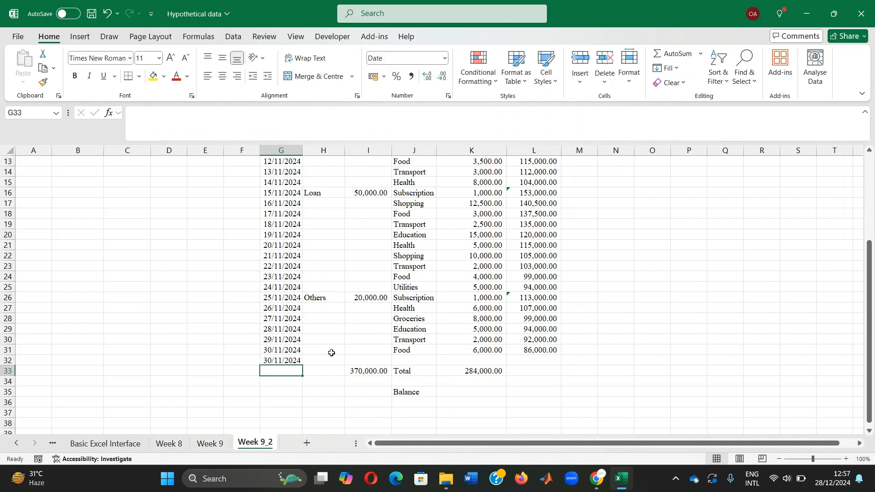
# Step: Enter the category Savings in J32
pyautogui.click(403, 360)
pyautogui.write('Savi')
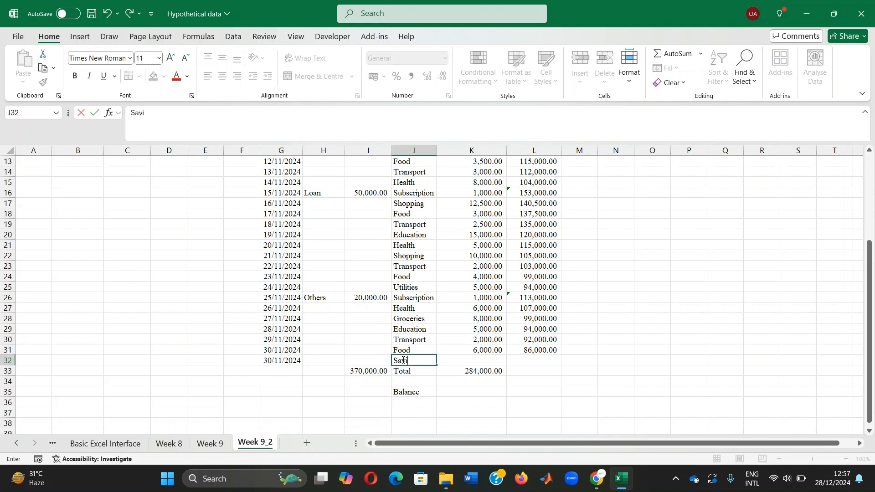
pyautogui.write('ngs')
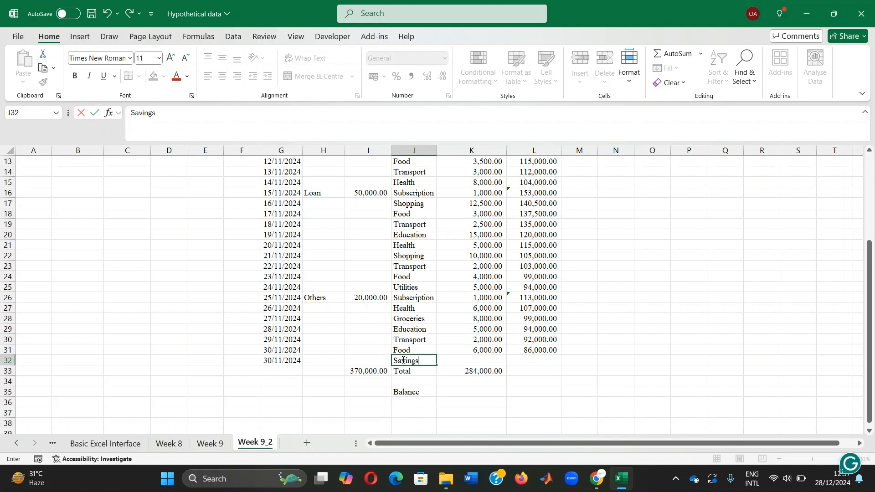
pyautogui.press('Tab')
pyautogui.press('Tab')
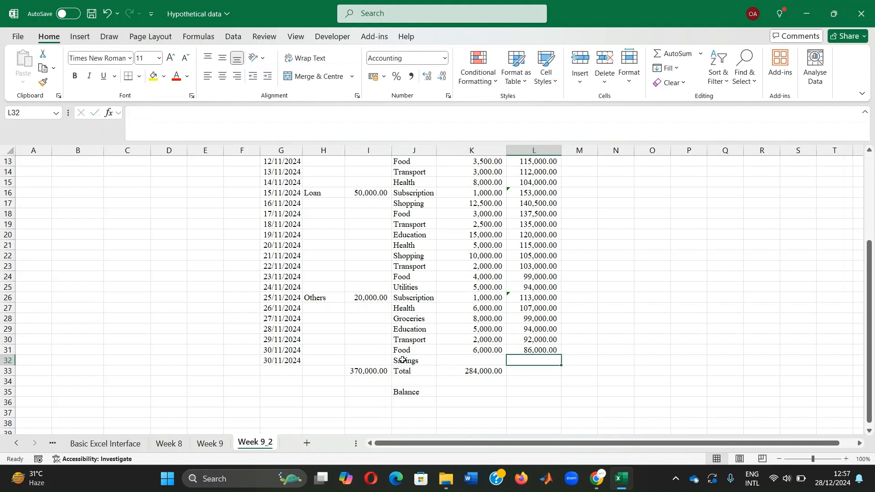
# Step: Enter =0.15*I33 in K32 to calculate the savings as 15% of the total income
pyautogui.click(478, 360)
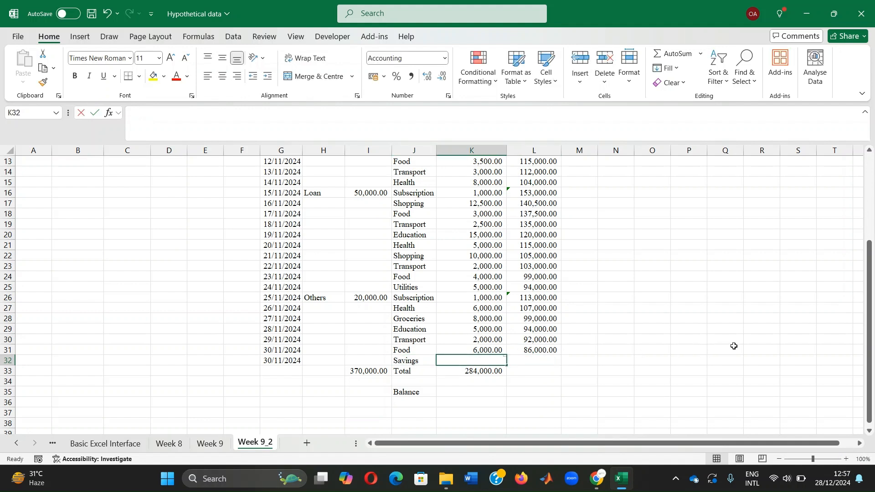
pyautogui.write('=0.')
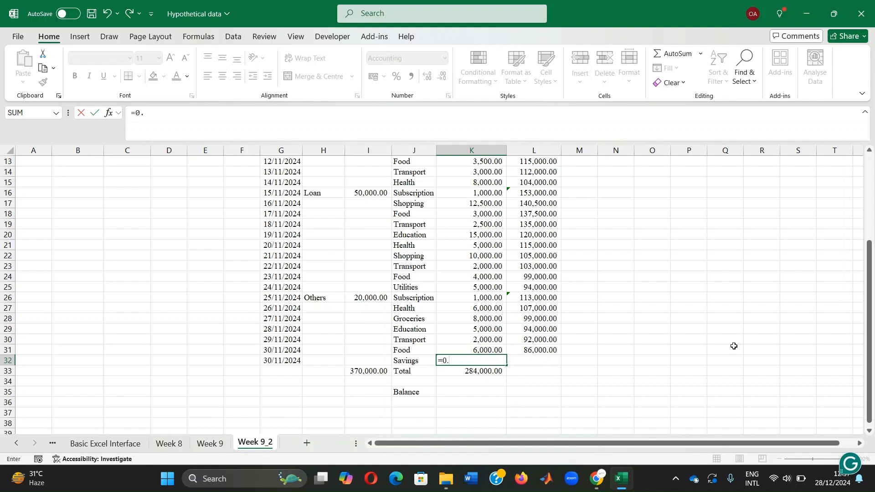
pyautogui.write('15*')
pyautogui.click(363, 370)
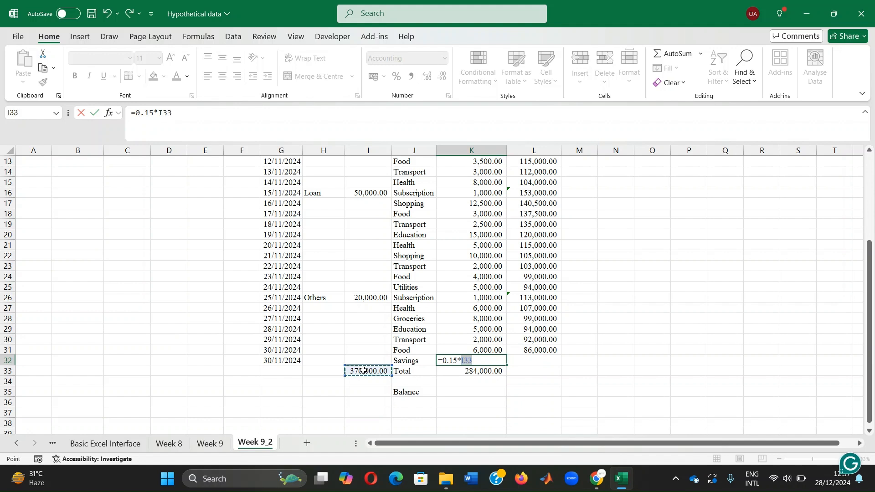
pyautogui.press('Return')
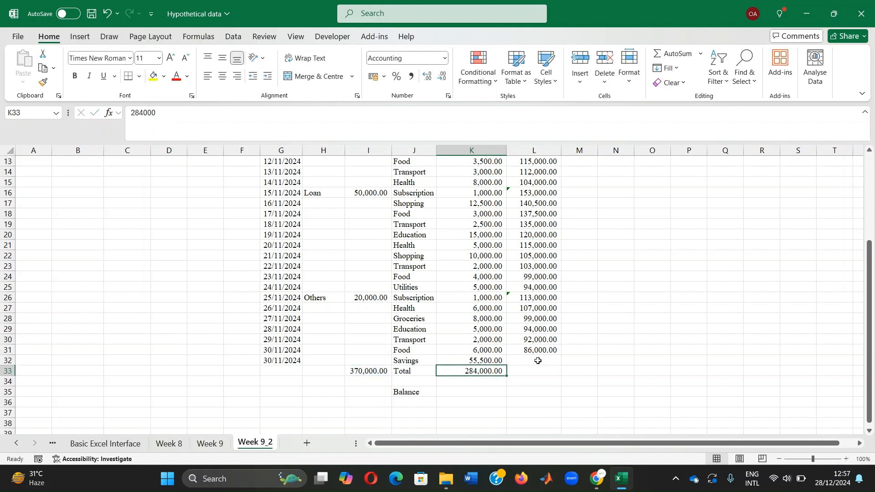
# Step: Enter =L31-K32 in L32 to subtract the savings from the running difference
pyautogui.click(538, 361)
pyautogui.write('=')
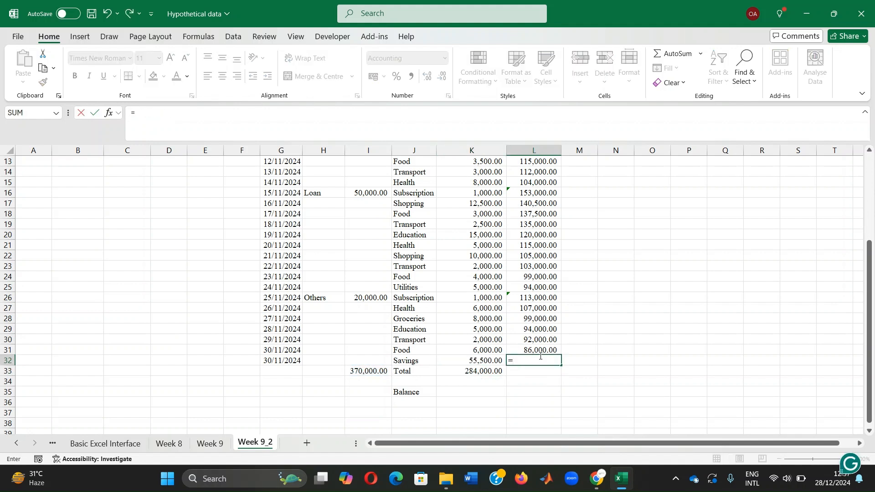
pyautogui.click(539, 349)
pyautogui.write('-')
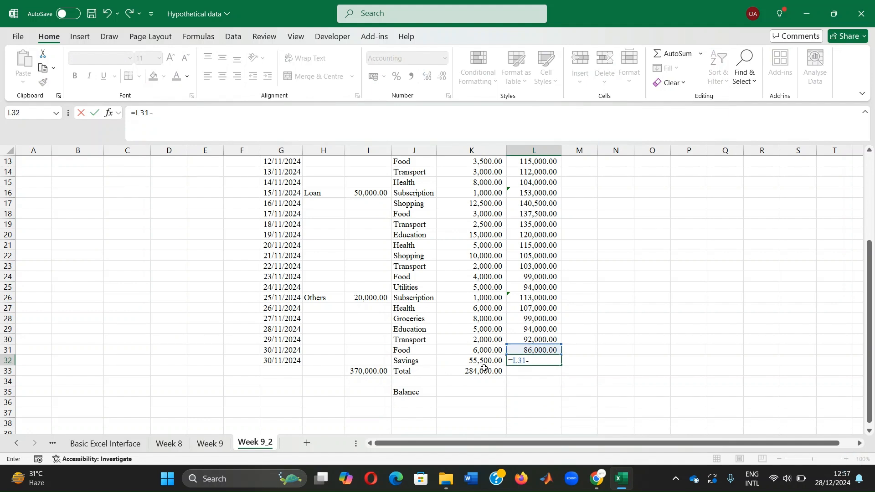
pyautogui.click(483, 360)
pyautogui.press('Return')
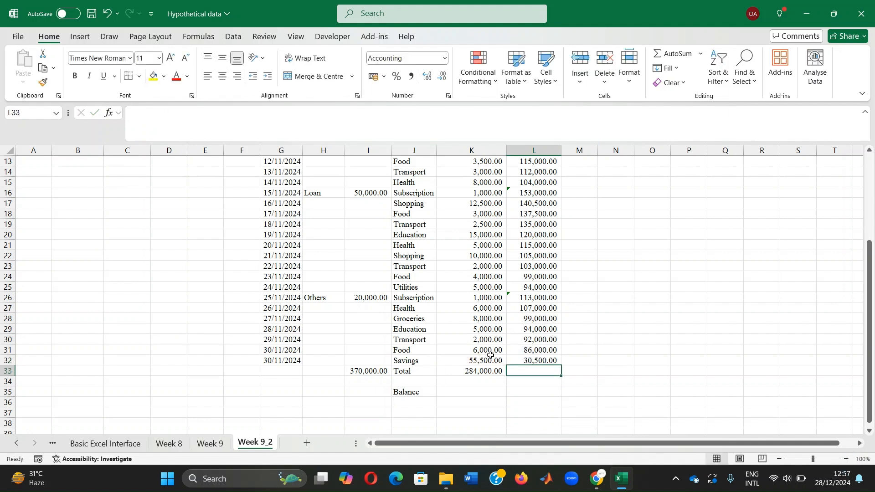
pyautogui.click(531, 361)
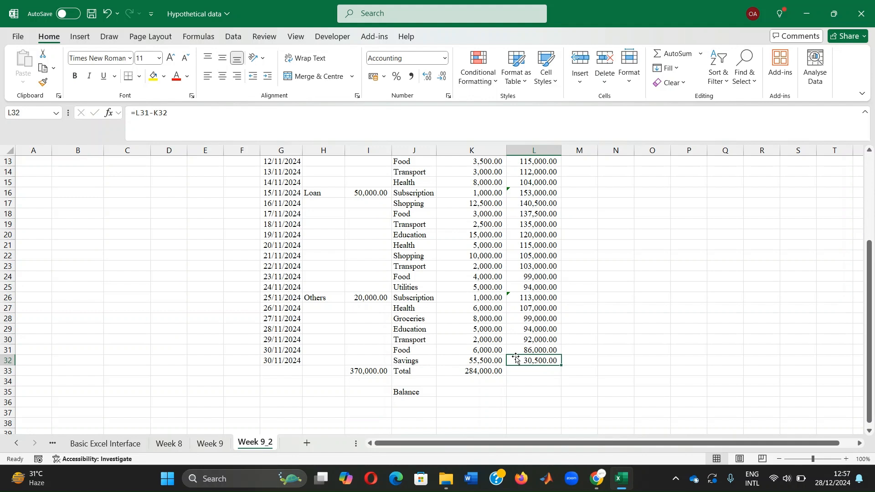
pyautogui.click(618, 353)
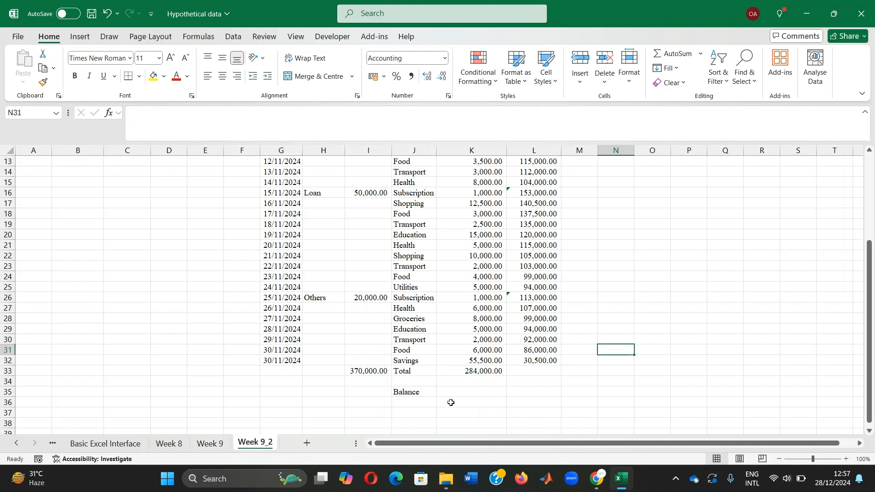
# Step: Clear the Balance label from cell J35 below the totals row
pyautogui.click(407, 393)
pyautogui.press('BackSpace')
pyautogui.press('Return')
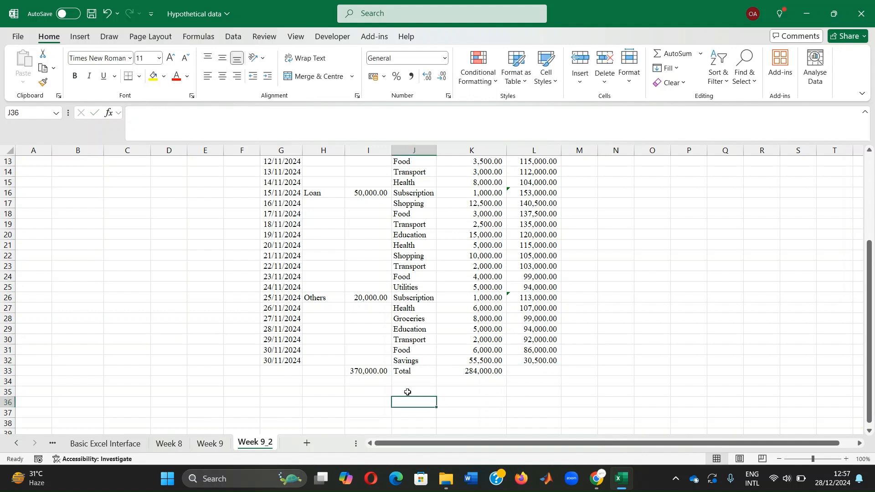
pyautogui.scroll(4, 523, 220)
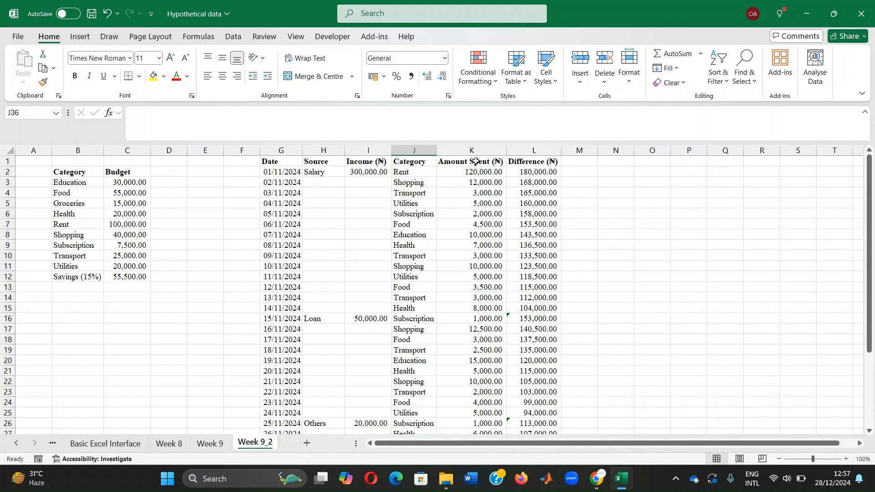
pyautogui.click(279, 162)
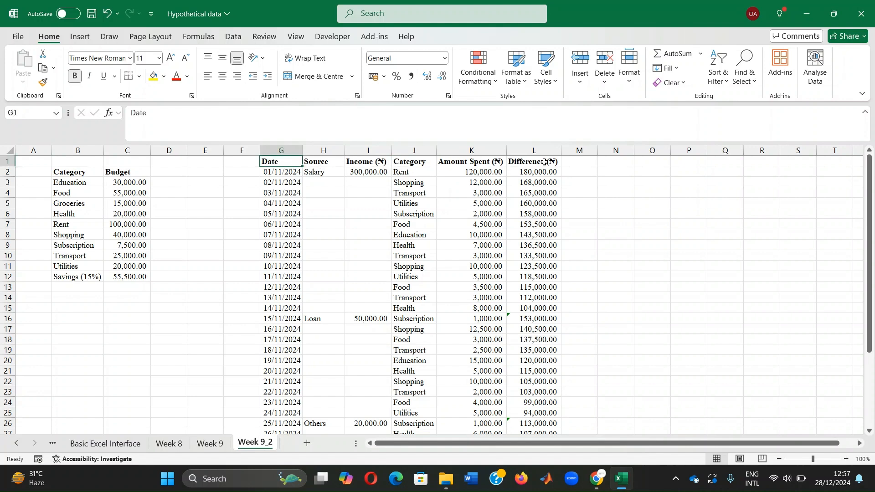
pyautogui.hotkey('ctrl', 'z')
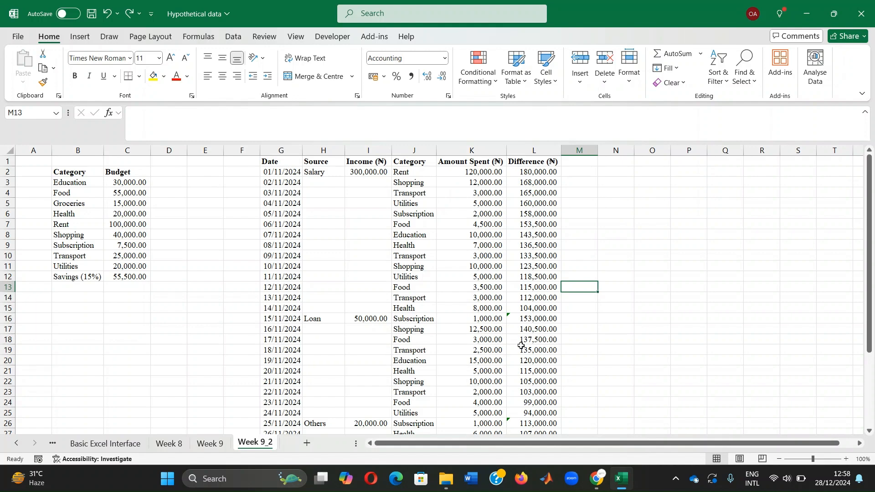
pyautogui.scroll(-4, 531, 339)
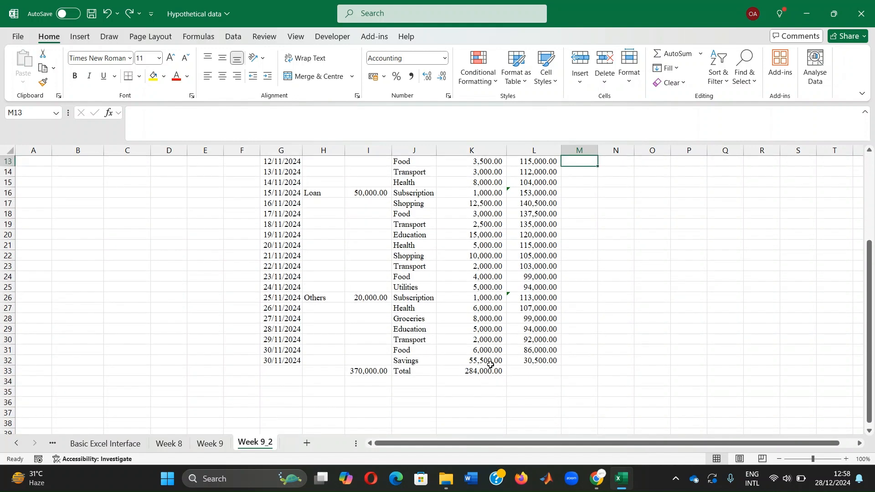
pyautogui.scroll(4, 536, 325)
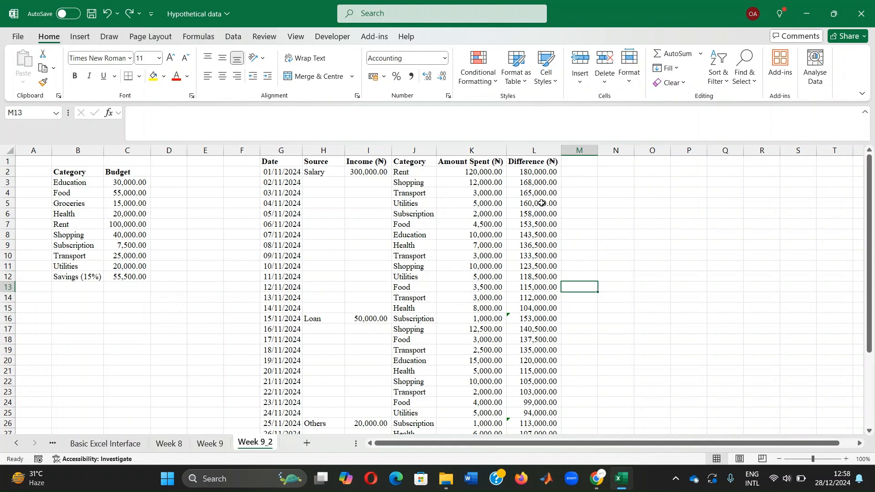
# Step: Replace the fixed income total in I33 with the formula =SUM(I2:I32)
pyautogui.scroll(-5, 468, 264)
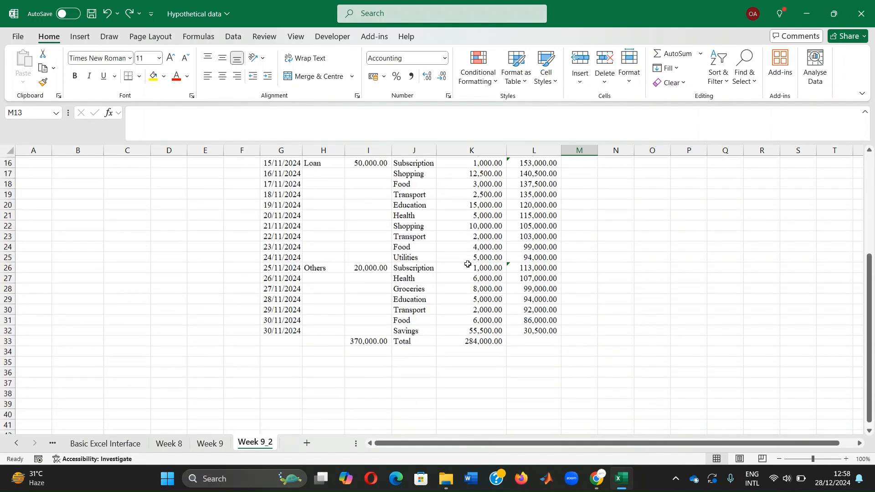
pyautogui.click(365, 341)
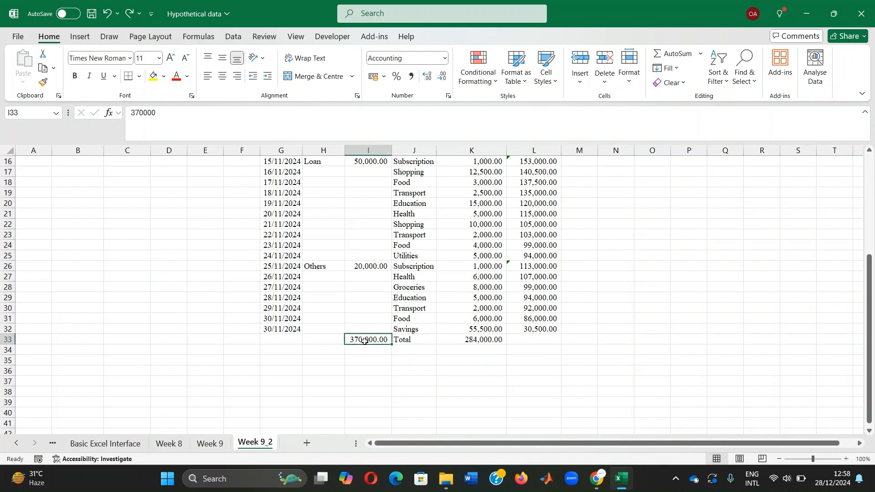
pyautogui.write('=sum(')
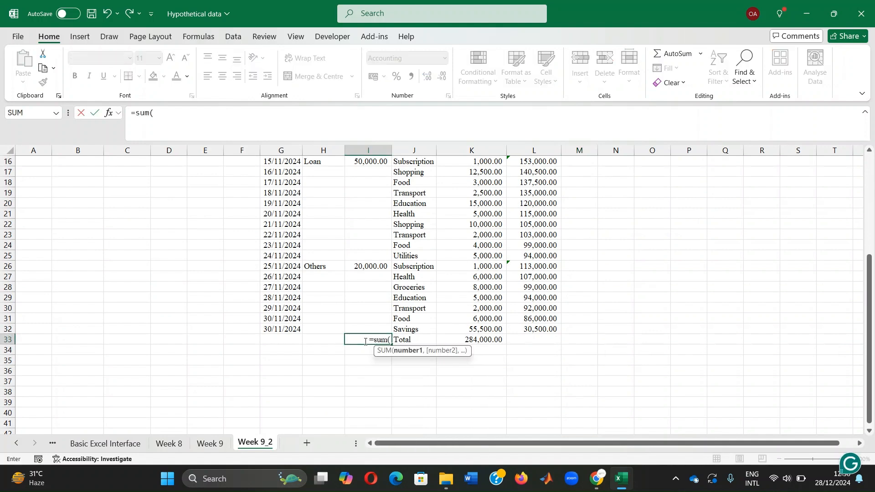
pyautogui.moveTo(362, 329); pyautogui.dragTo(365, 170)
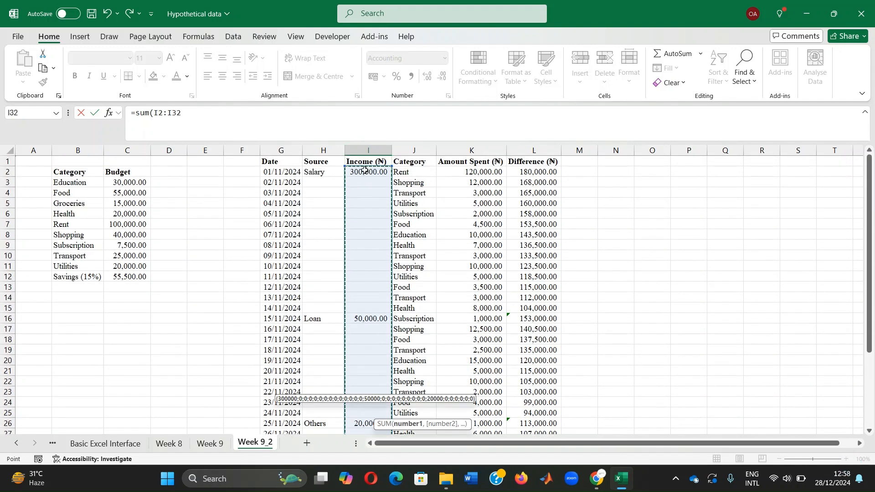
pyautogui.press('Return')
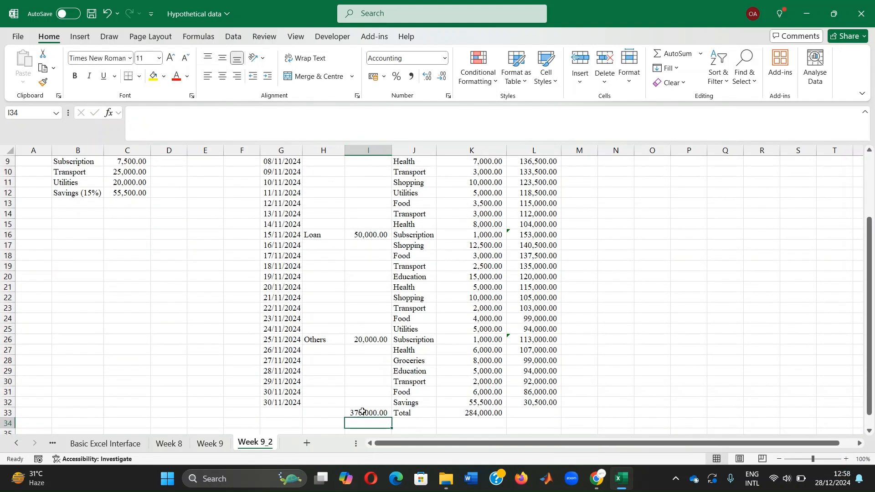
# Step: Enter =SUM(K2:K32) in K33 so the total amount spent includes the Savings row
pyautogui.click(468, 411)
pyautogui.write('=')
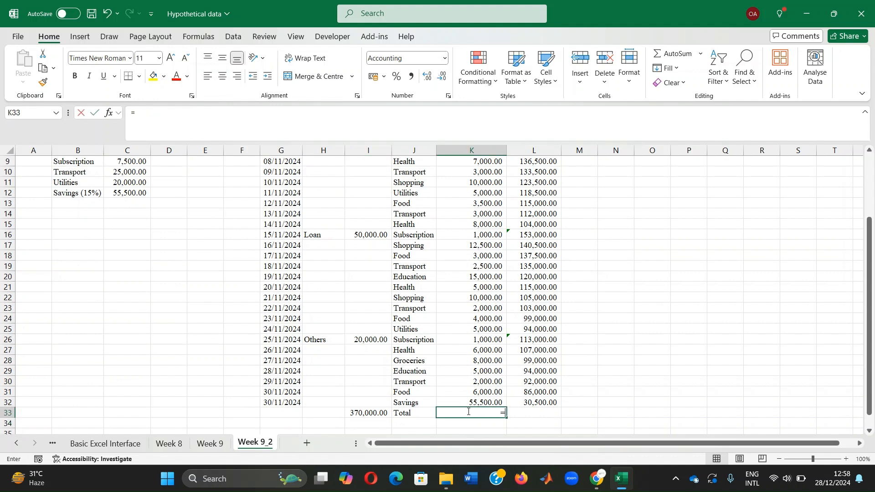
pyautogui.write('sum(')
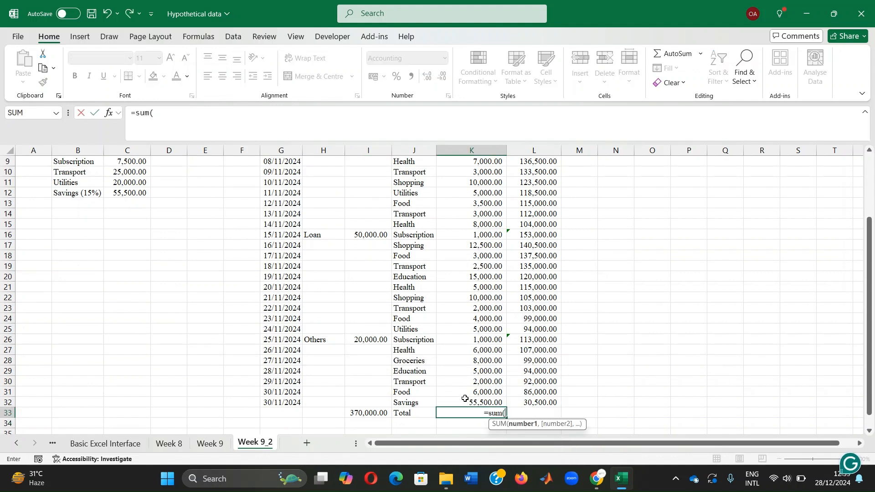
pyautogui.moveTo(465, 398); pyautogui.dragTo(484, 172)
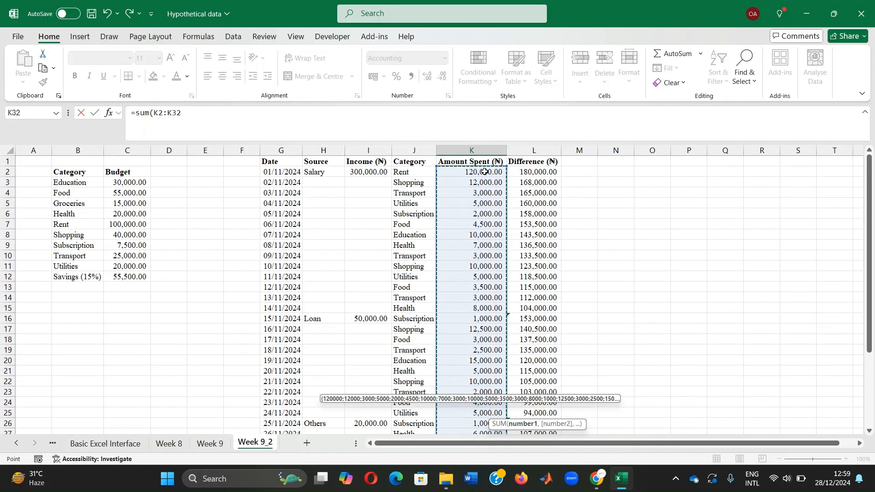
pyautogui.press('Return')
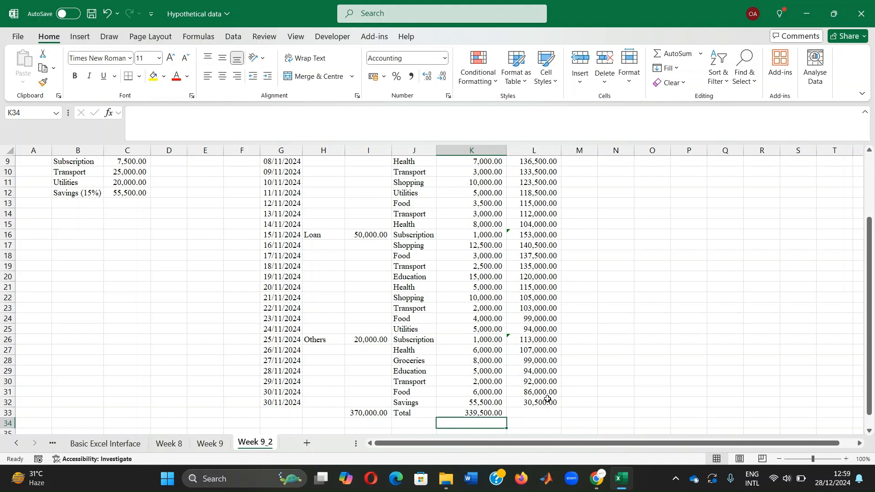
# Step: Enter =I33-K33 in L33 to calculate the difference between total income and total spending
pyautogui.click(526, 413)
pyautogui.write('=')
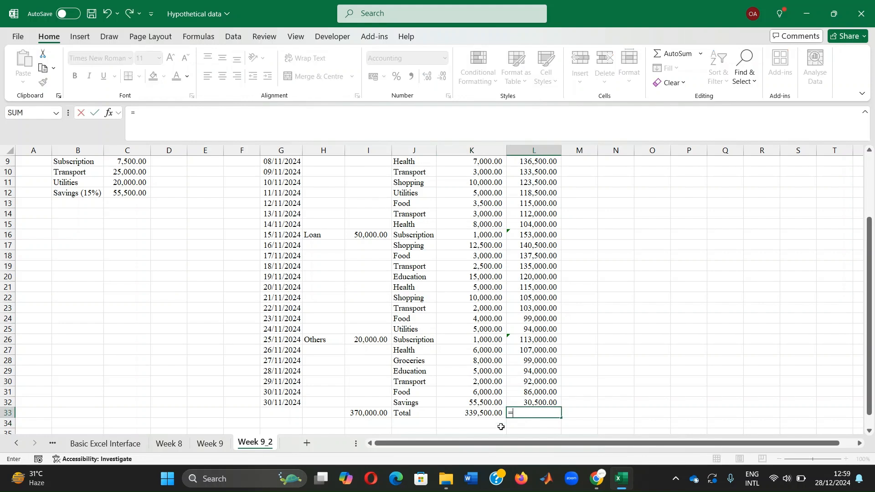
pyautogui.click(373, 412)
pyautogui.write('-')
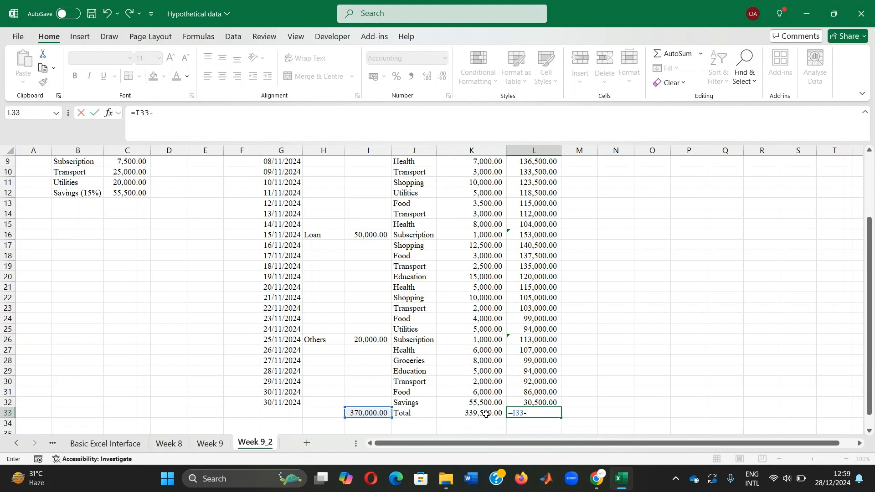
pyautogui.click(486, 414)
pyautogui.press('Return')
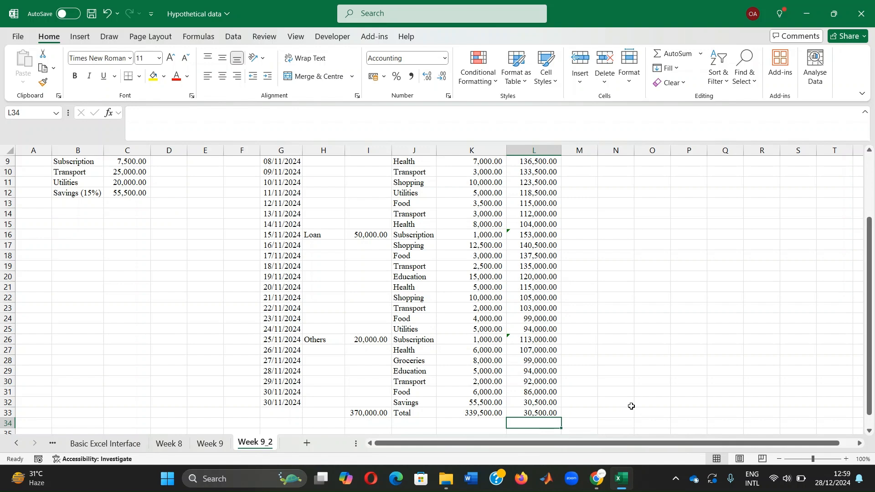
# Step: Add filters to the header row G1:L1 and remove them again
pyautogui.scroll(3, 585, 203)
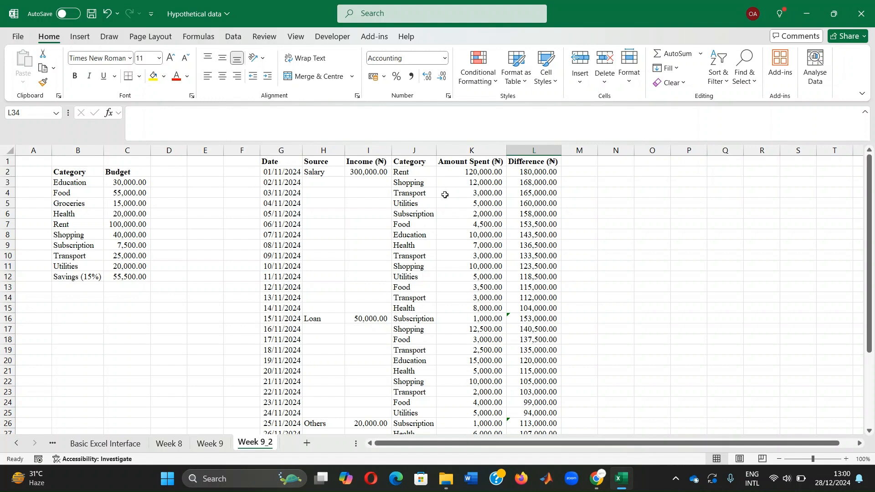
pyautogui.moveTo(284, 162); pyautogui.dragTo(533, 161)
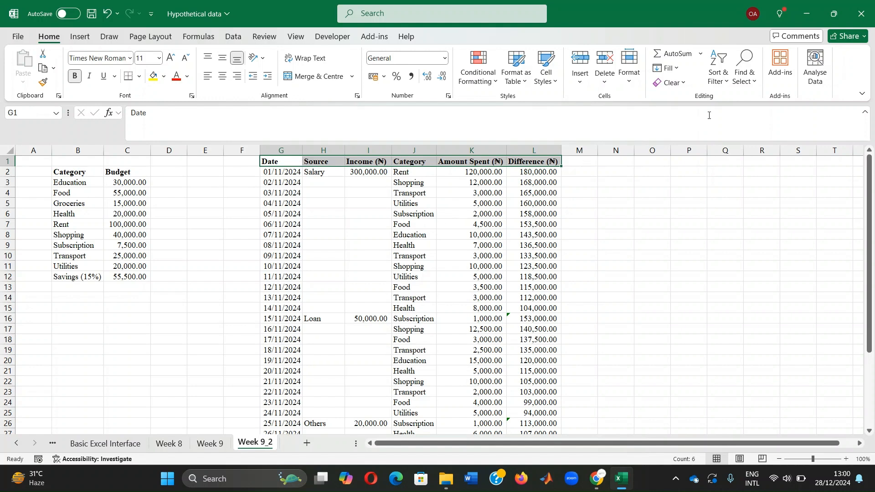
pyautogui.click(719, 69)
pyautogui.click(735, 154)
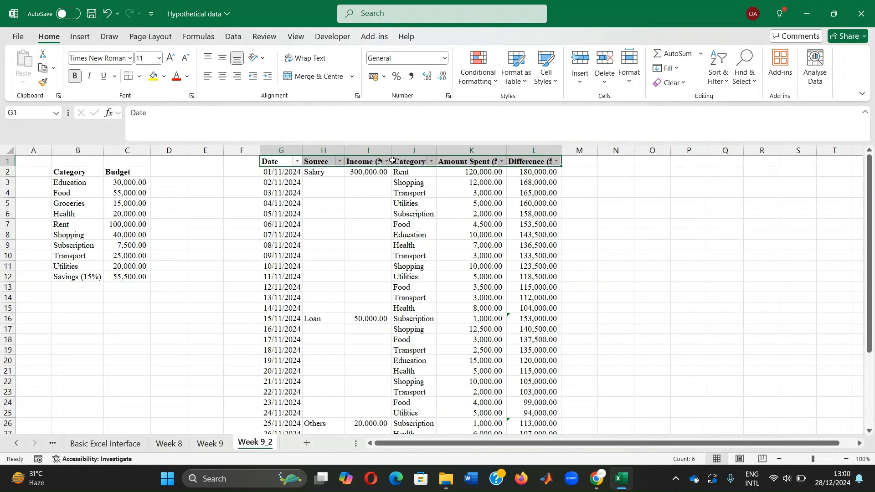
pyautogui.click(722, 71)
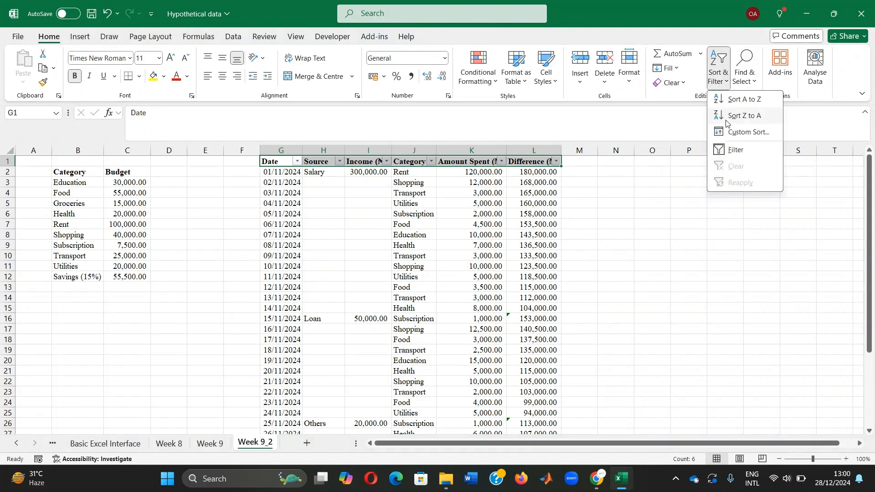
pyautogui.click(735, 153)
pyautogui.click(411, 193)
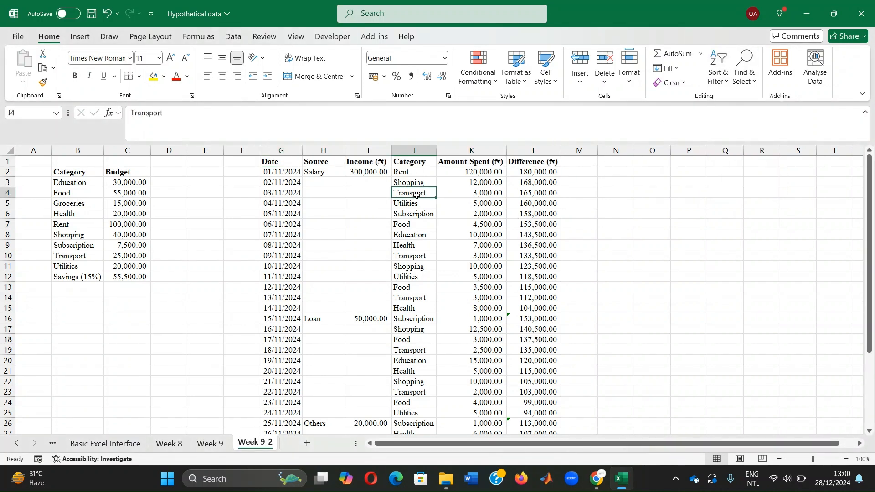
# Step: Try to sort the table A to Z by the Category column with the selection expanded, and undo the sort
pyautogui.click(419, 146)
pyautogui.click(719, 69)
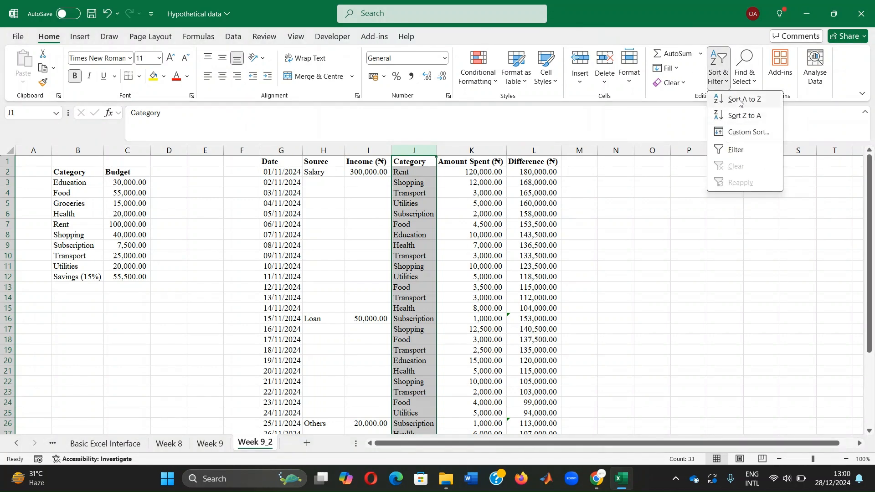
pyautogui.click(739, 103)
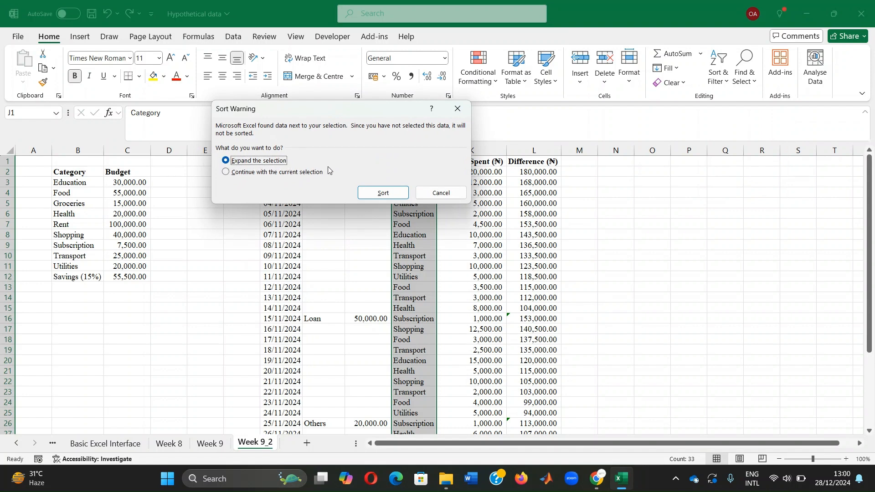
pyautogui.click(383, 194)
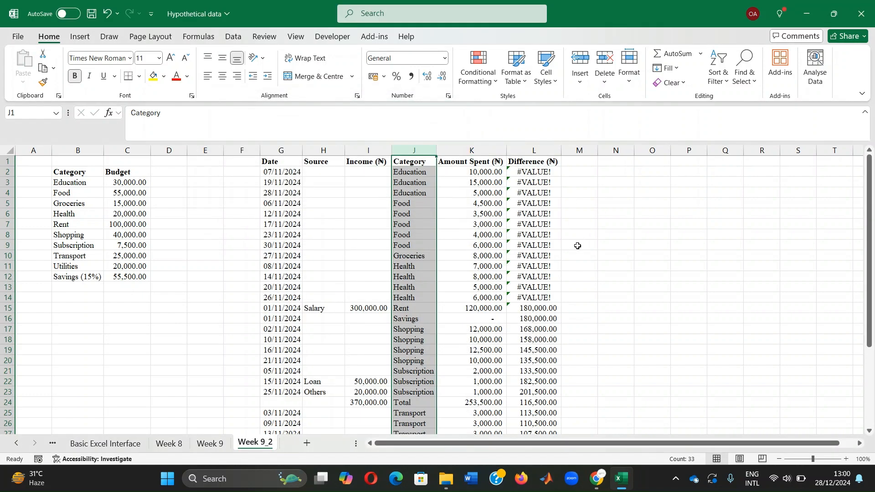
pyautogui.scroll(-5, 578, 246)
pyautogui.scroll(5, 580, 230)
pyautogui.click(538, 263)
pyautogui.click(677, 222)
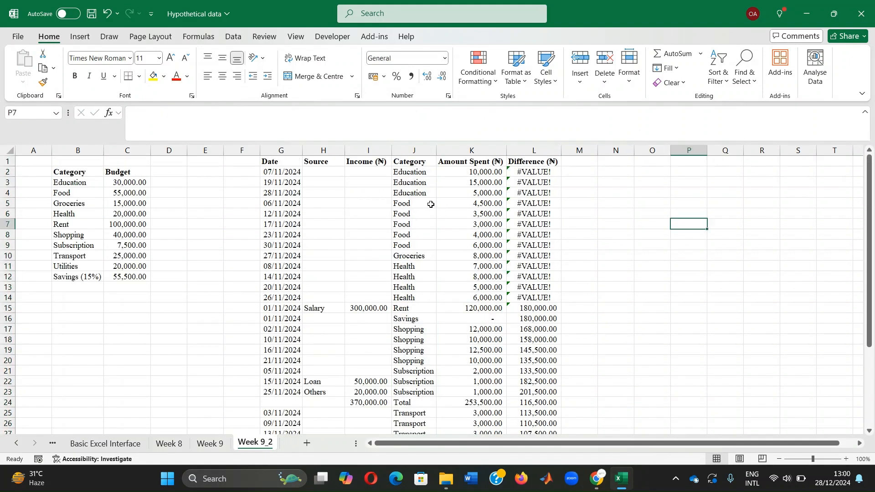
pyautogui.hotkey('ctrl', 'z')
pyautogui.click(639, 206)
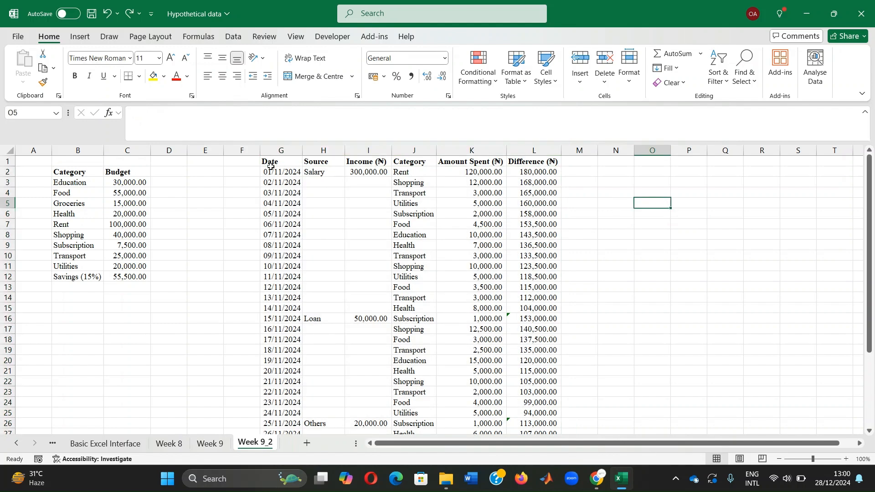
# Step: Copy columns G to K, from Date through Amount Spent, and paste them starting at S1
pyautogui.moveTo(280, 150); pyautogui.dragTo(468, 148)
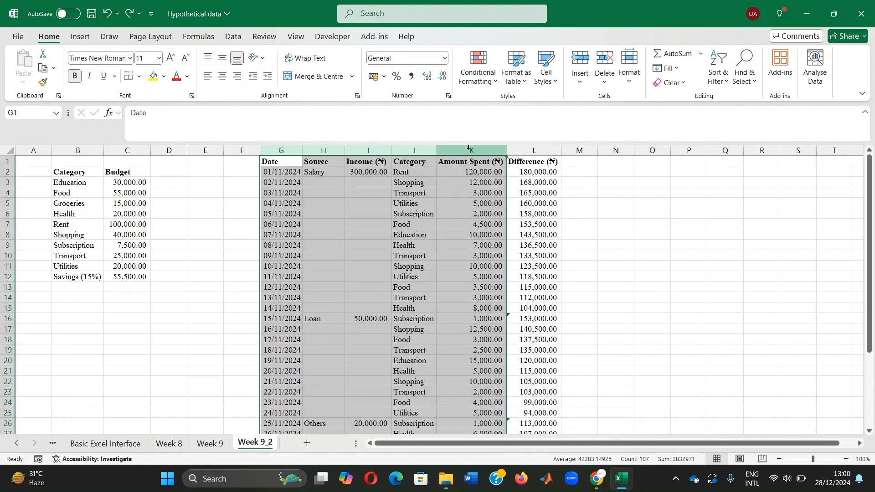
pyautogui.hotkey('ctrl', 'c')
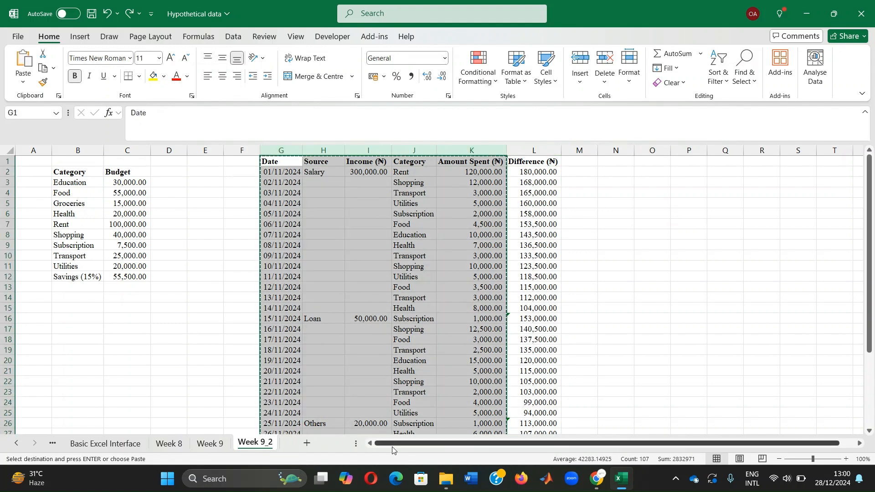
pyautogui.moveTo(395, 446); pyautogui.dragTo(693, 437)
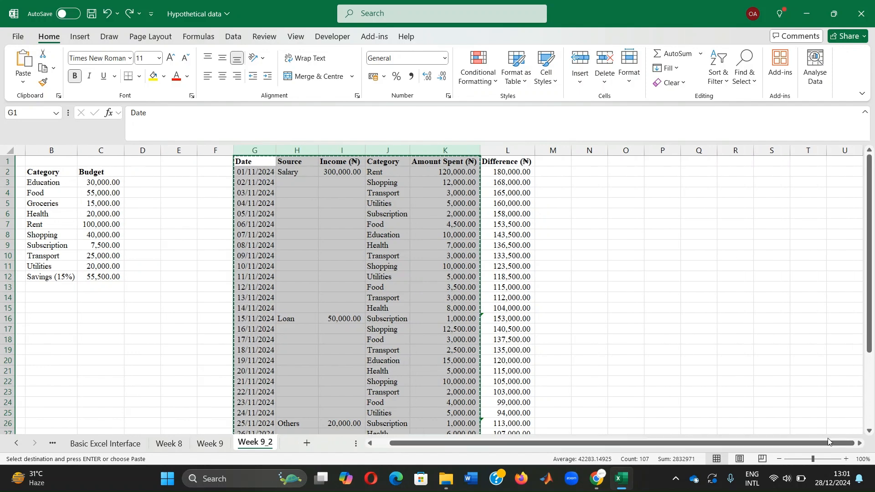
pyautogui.click(862, 443)
pyautogui.click(862, 444)
pyautogui.click(862, 443)
pyautogui.click(862, 443)
pyautogui.click(406, 159)
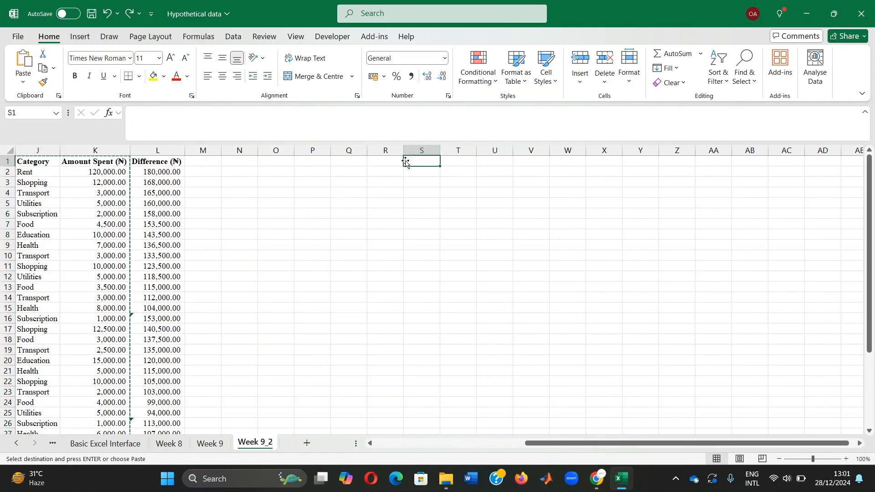
pyautogui.hotkey('ctrl', 'v')
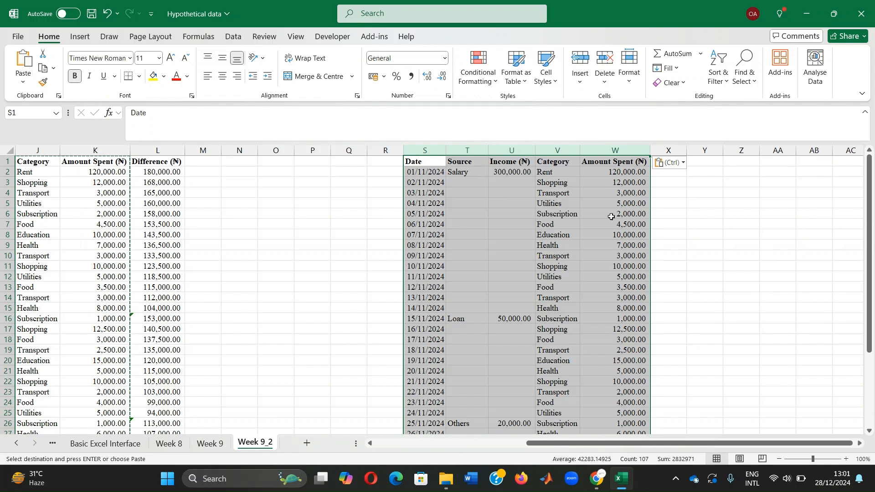
pyautogui.click(684, 198)
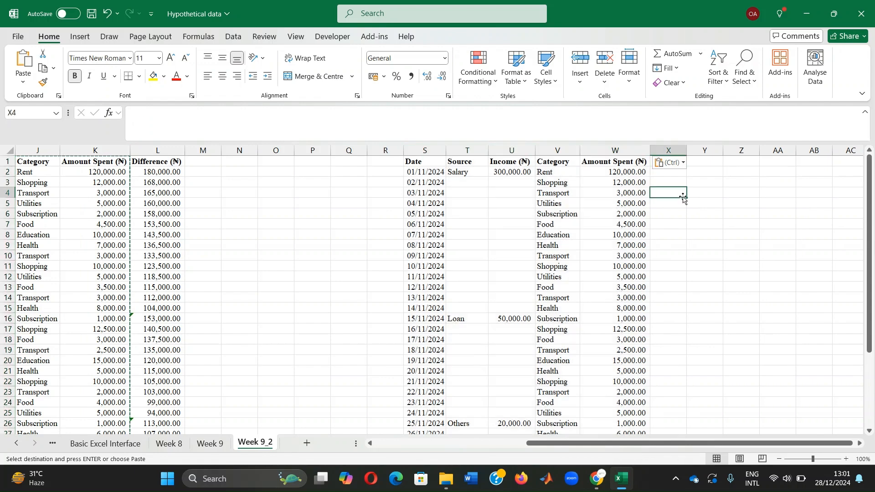
pyautogui.click(560, 162)
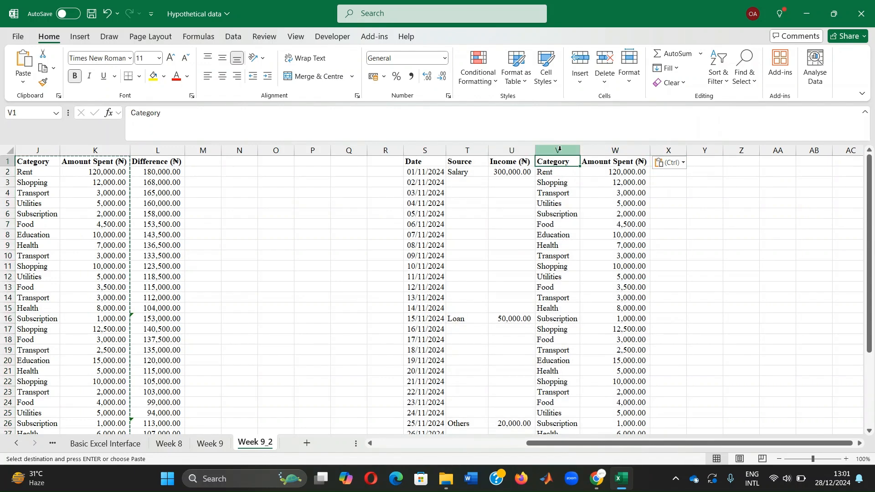
# Step: Sort the copied table in columns S to W from A to Z by its Category column, expanding the selection
pyautogui.click(559, 150)
pyautogui.click(718, 67)
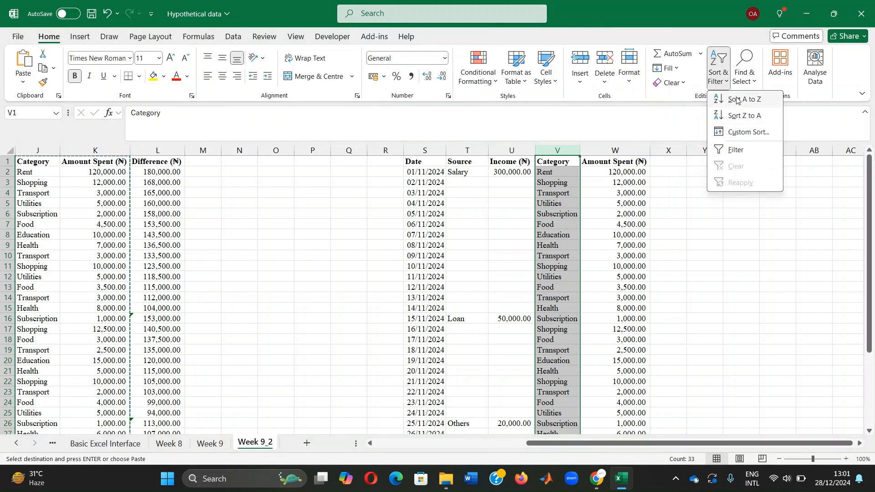
pyautogui.click(743, 99)
pyautogui.click(270, 173)
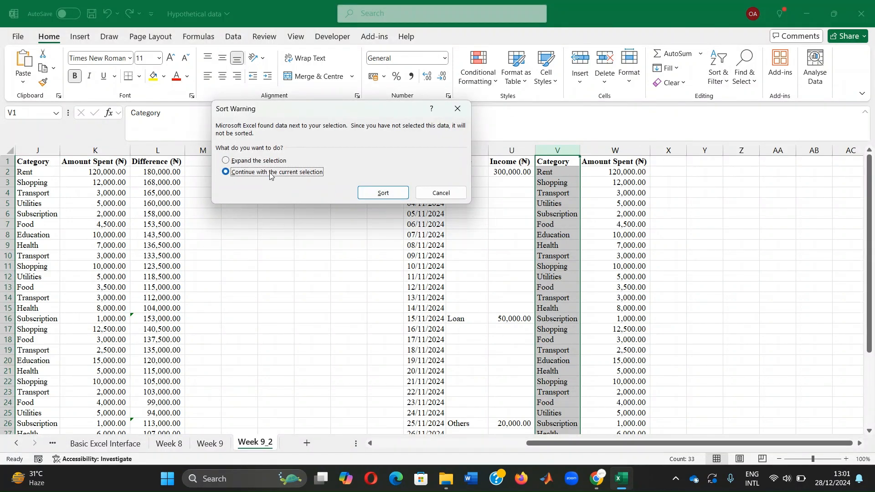
pyautogui.click(248, 161)
pyautogui.click(383, 193)
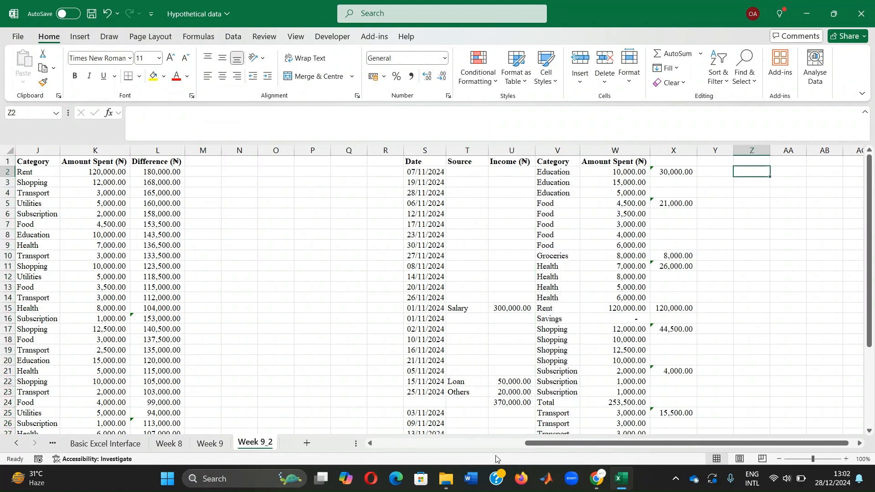
# Step: Copy the Category and Budget table B2:C12 to AA2 and widen columns AA and AB to fit their contents
pyautogui.moveTo(545, 444); pyautogui.dragTo(395, 445)
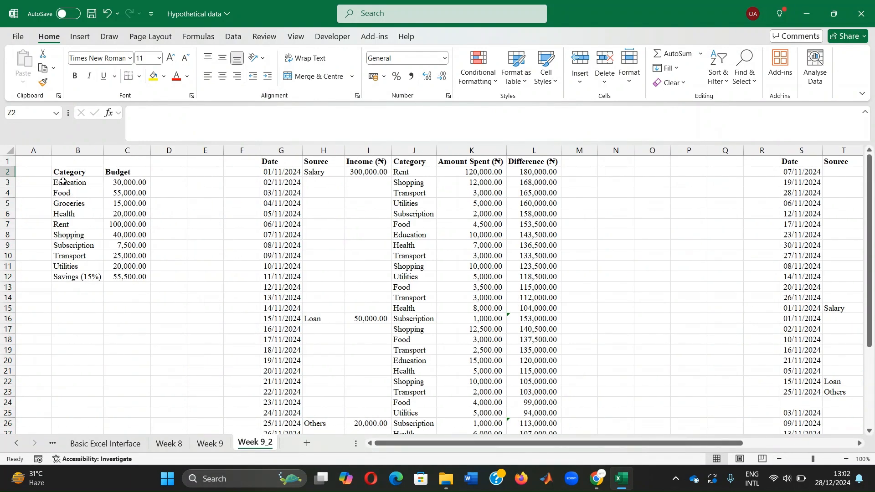
pyautogui.moveTo(64, 172); pyautogui.dragTo(129, 276)
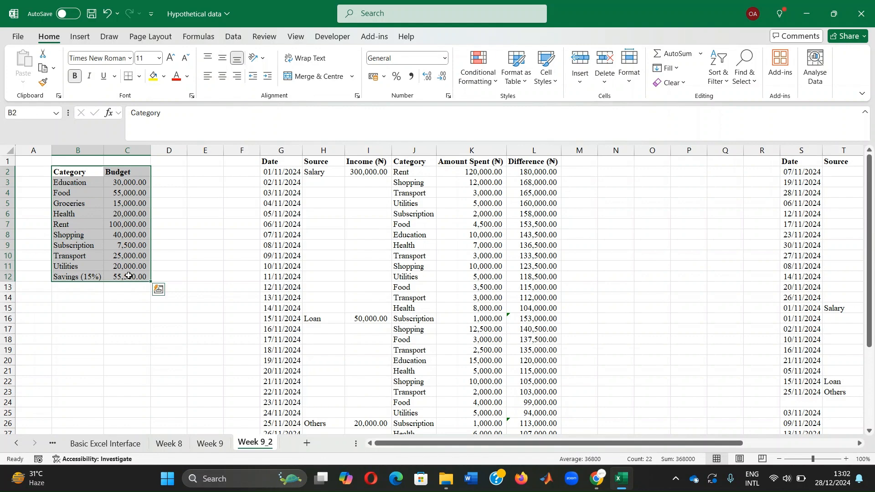
pyautogui.hotkey('ctrl', 'c')
pyautogui.moveTo(415, 444); pyautogui.dragTo(527, 444)
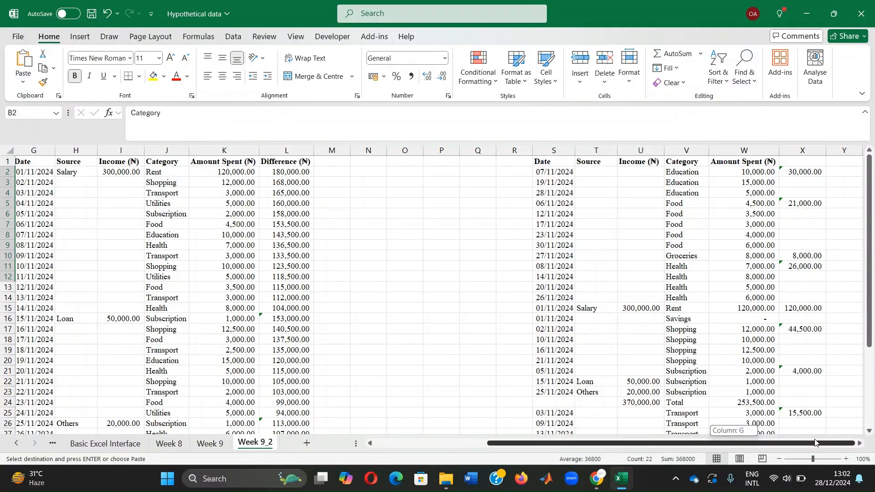
pyautogui.click(862, 444)
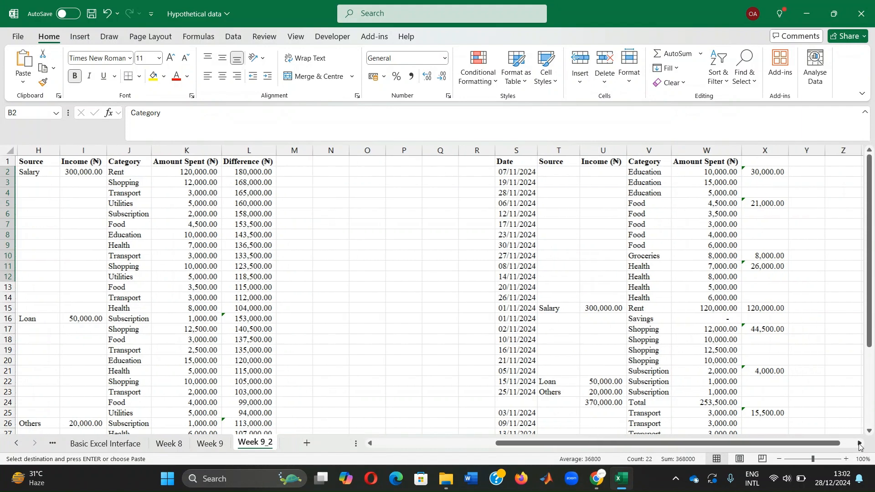
pyautogui.click(588, 171)
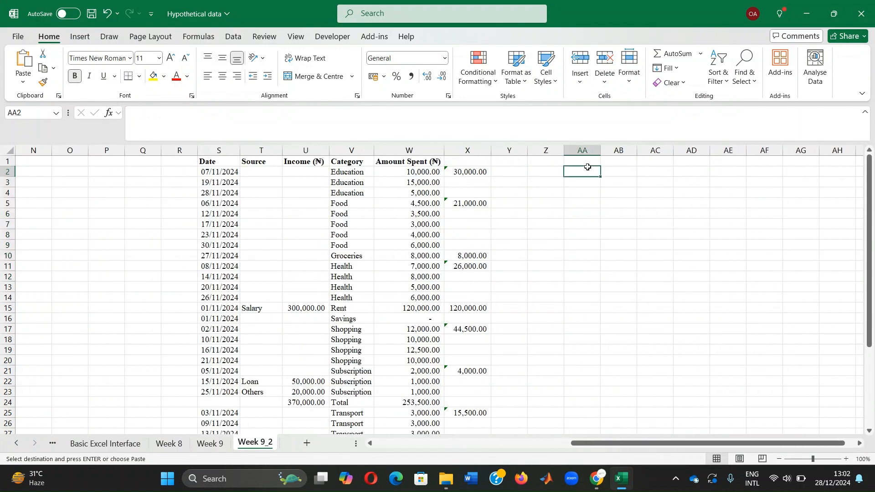
pyautogui.hotkey('ctrl', 'v')
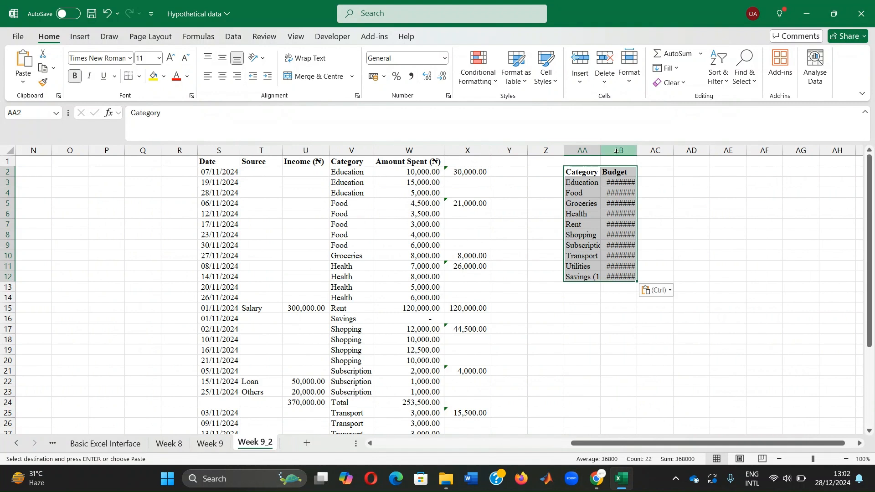
pyautogui.moveTo(637, 150); pyautogui.dragTo(647, 150)
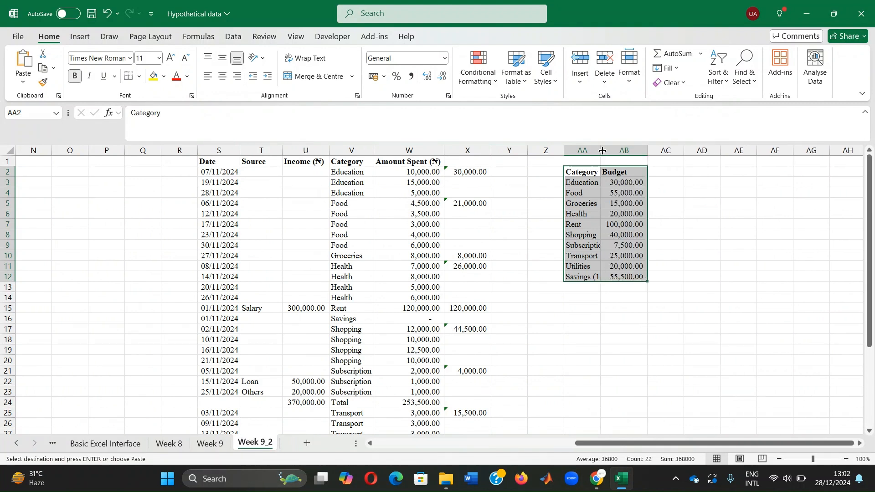
pyautogui.doubleClick(601, 150)
# Step: Enter the heading "Actual Spending (₦)" in AC2, inserting the Naira sign as a symbol
pyautogui.click(680, 169)
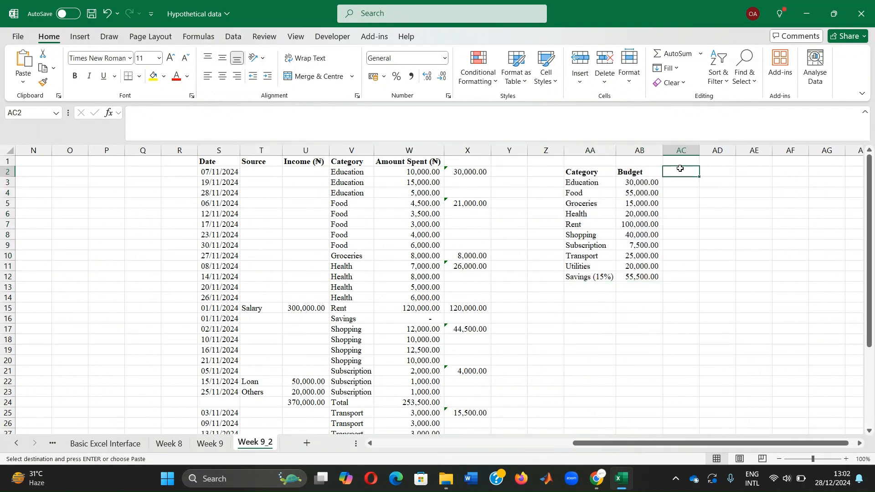
pyautogui.write('Act')
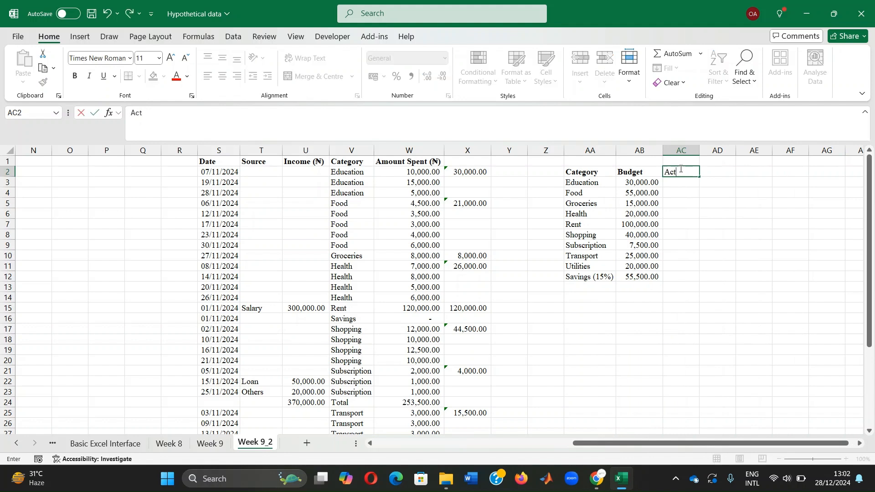
pyautogui.write('ual Spe')
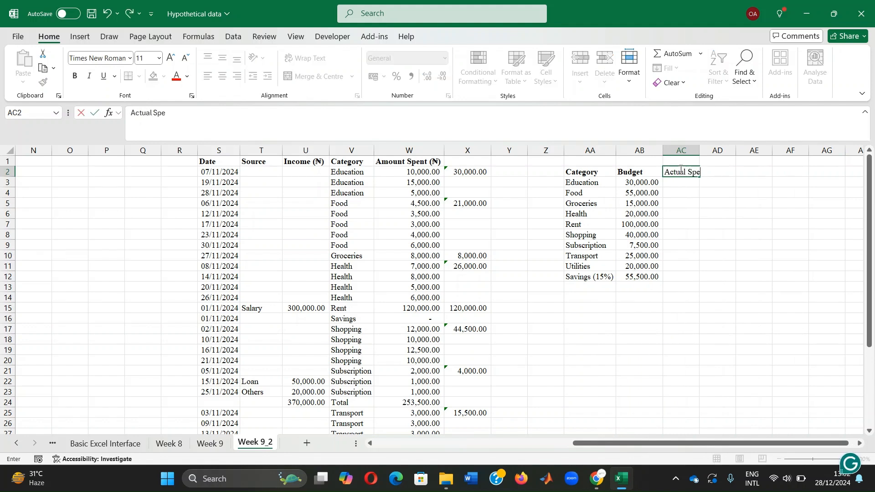
pyautogui.write('nding (')
pyautogui.click(79, 38)
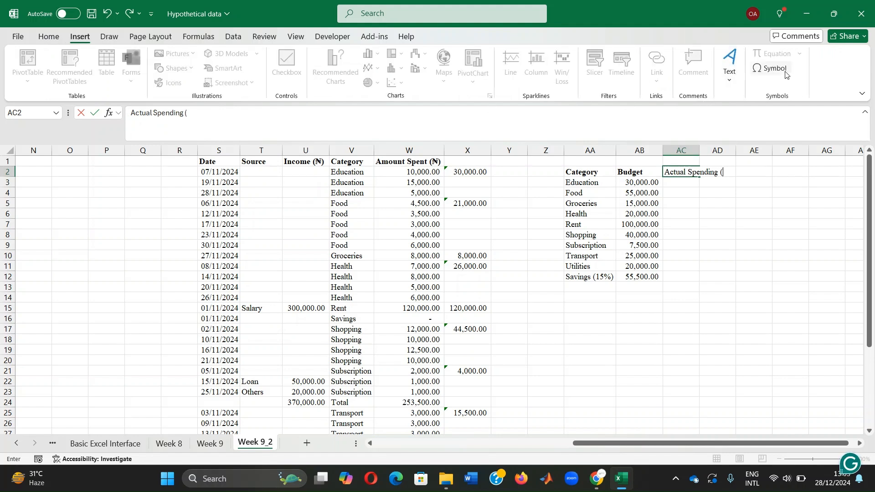
pyautogui.click(770, 69)
pyautogui.click(208, 205)
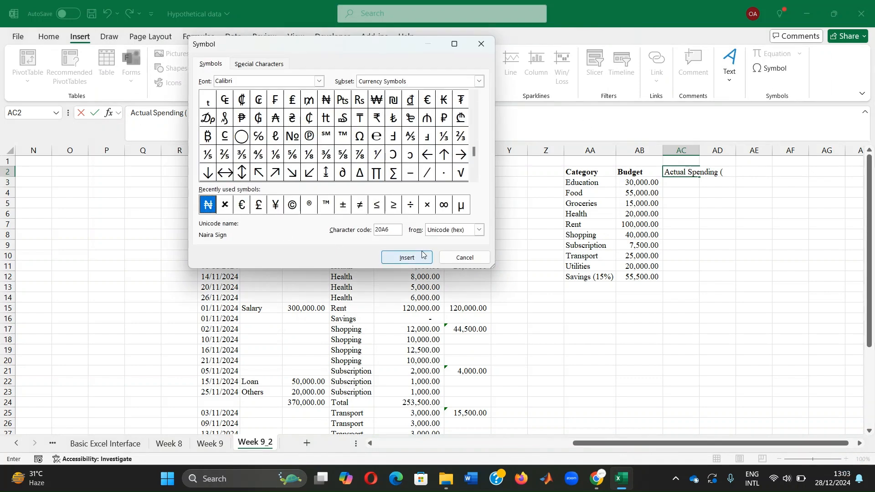
pyautogui.click(413, 257)
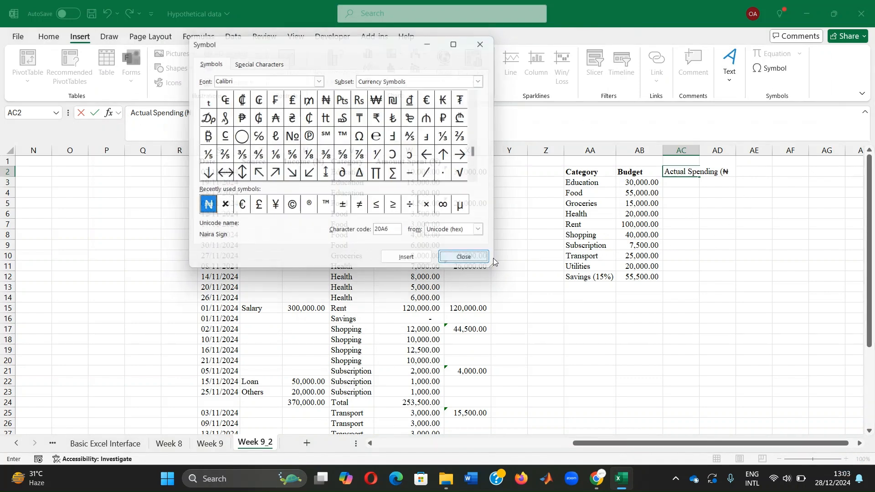
pyautogui.click(464, 257)
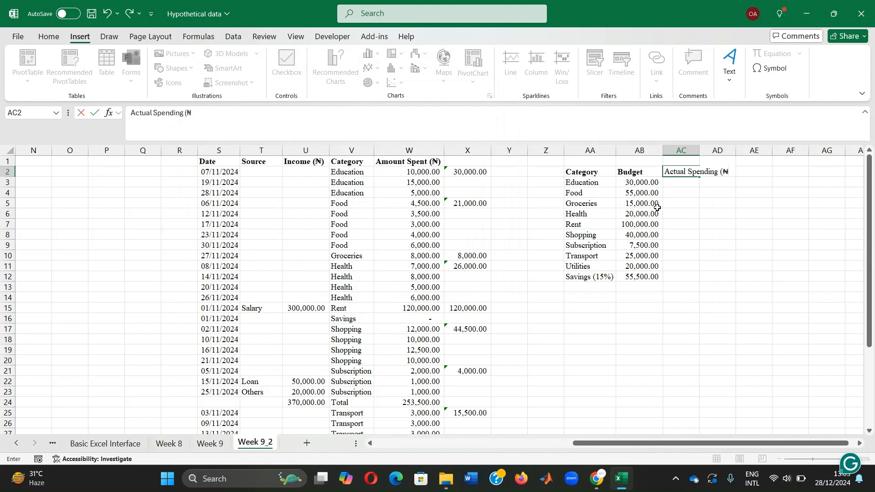
pyautogui.press('Return')
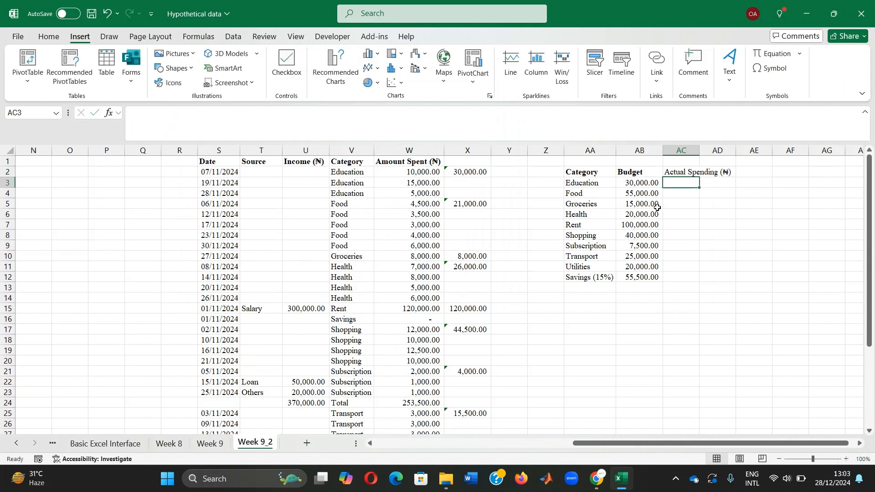
# Step: Make the Actual Spending heading in AC2 bold
pyautogui.click(676, 172)
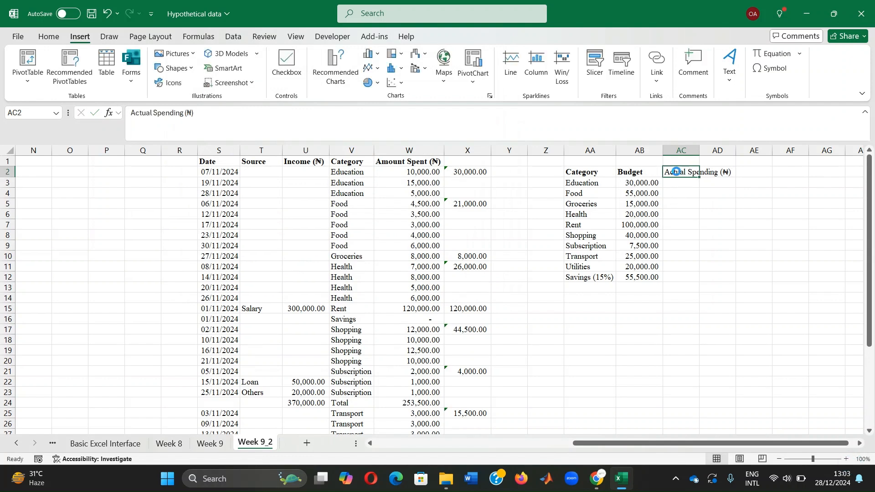
pyautogui.hotkey('ctrl', 'b')
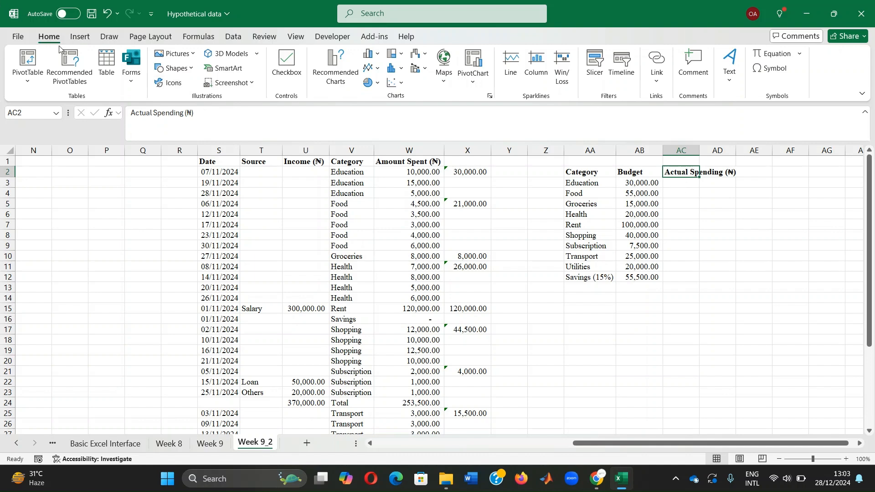
pyautogui.click(49, 36)
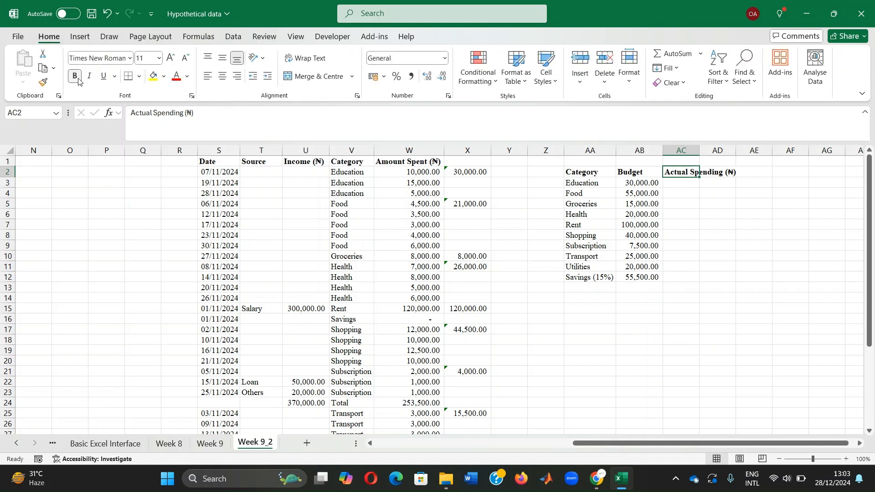
# Step: Calculate the actual Education spending in AC3 by summing W2:W4
pyautogui.click(677, 183)
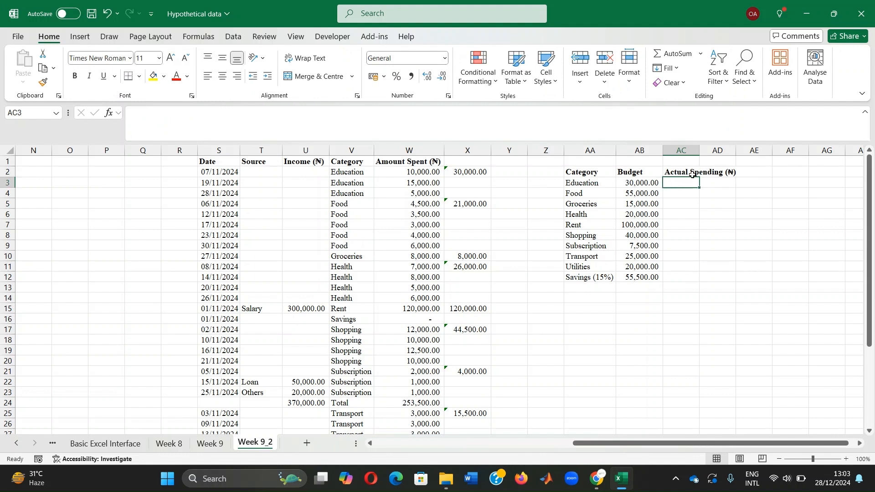
pyautogui.write('=sum(')
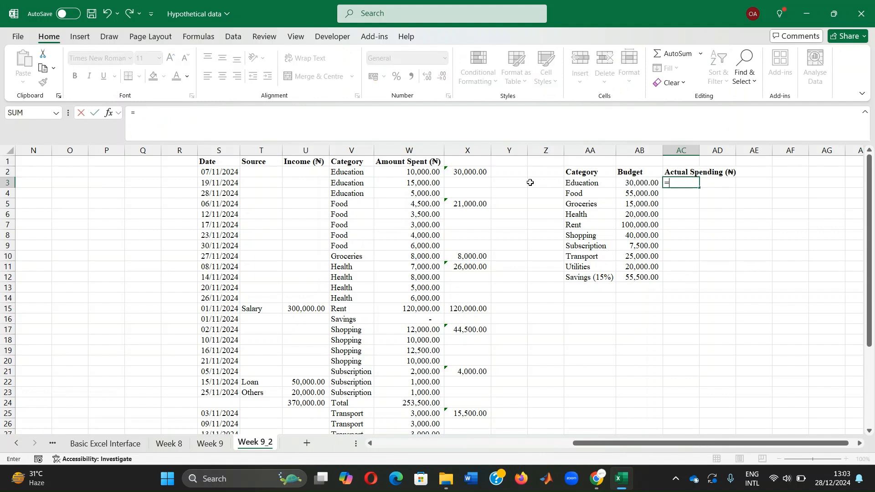
pyautogui.moveTo(406, 172); pyautogui.dragTo(400, 195)
pyautogui.press('Return')
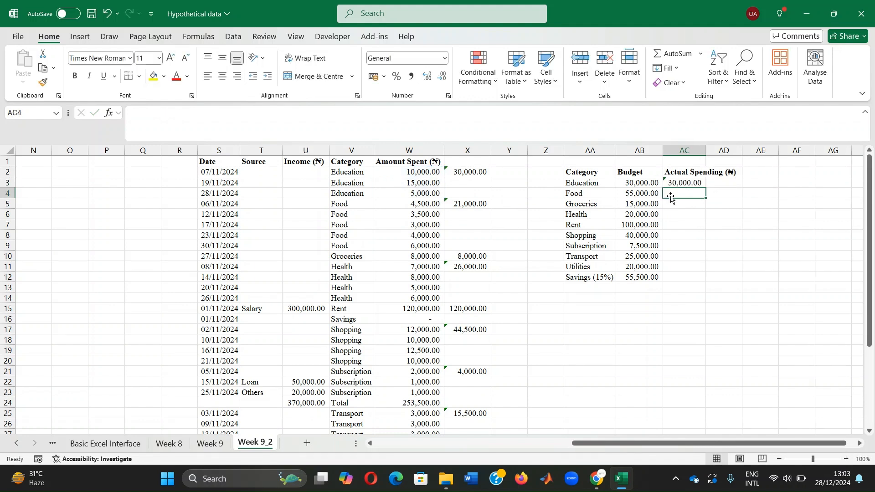
# Step: Calculate the actual Food spending in AC4 by summing W5:W9
pyautogui.write('=sum9')
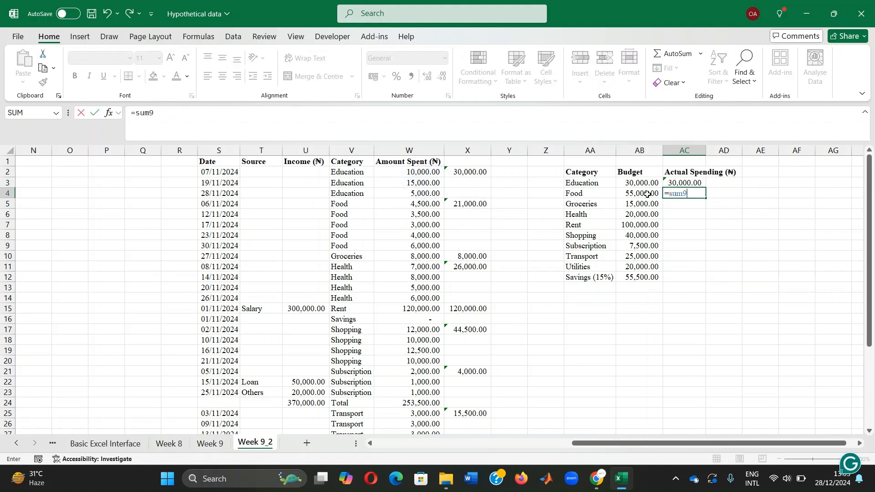
pyautogui.press('BackSpace')
pyautogui.write('(')
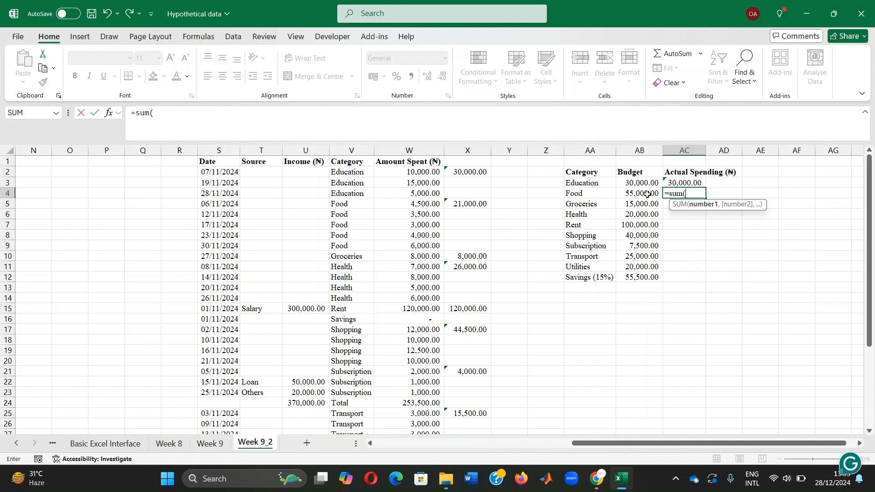
pyautogui.moveTo(410, 203); pyautogui.dragTo(410, 246)
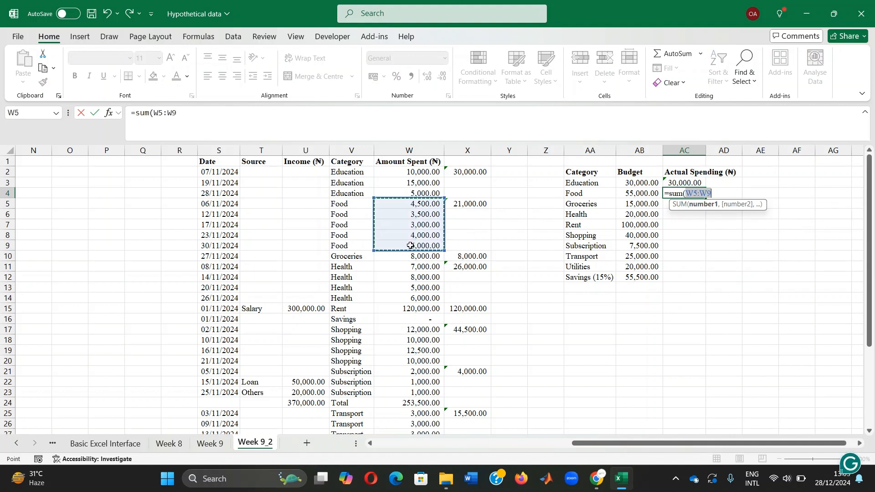
pyautogui.press('Return')
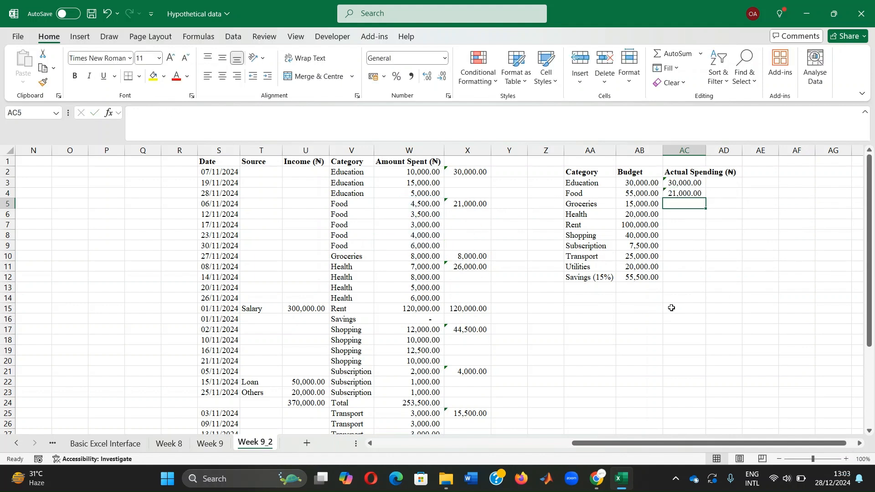
# Step: Link AC5 to the Groceries amount with the formula =W10
pyautogui.write('=')
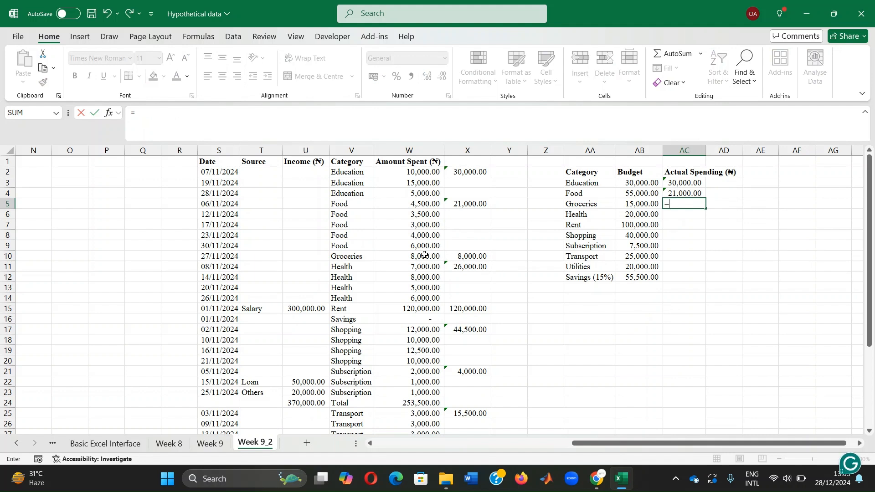
pyautogui.click(420, 256)
pyautogui.press('Return')
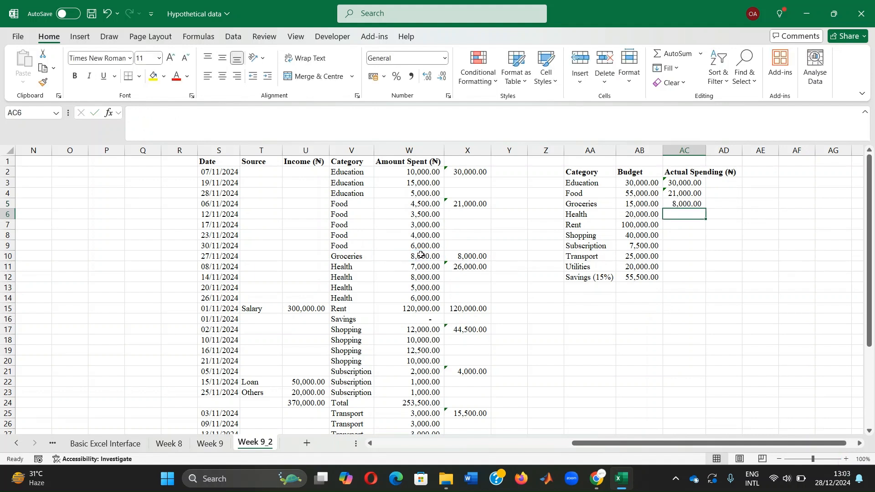
# Step: Calculate the actual Health spending in AC6 by summing W11:W14
pyautogui.write('=sum9')
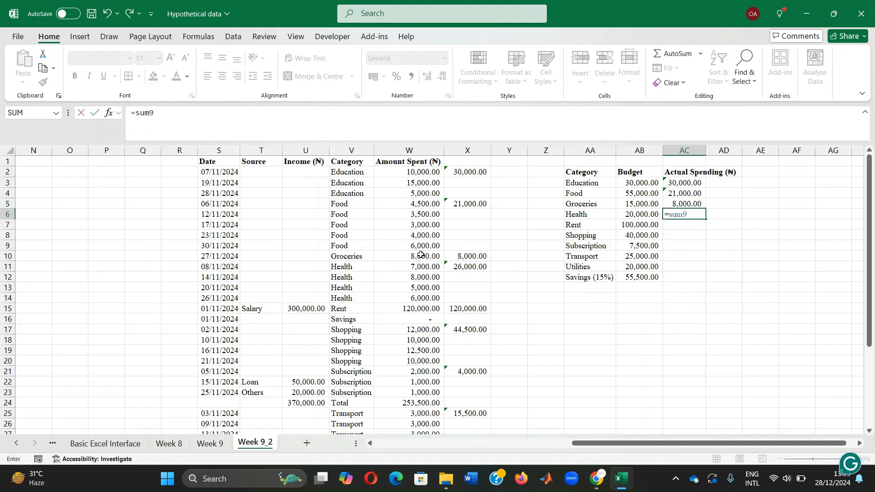
pyautogui.press('BackSpace')
pyautogui.write('(')
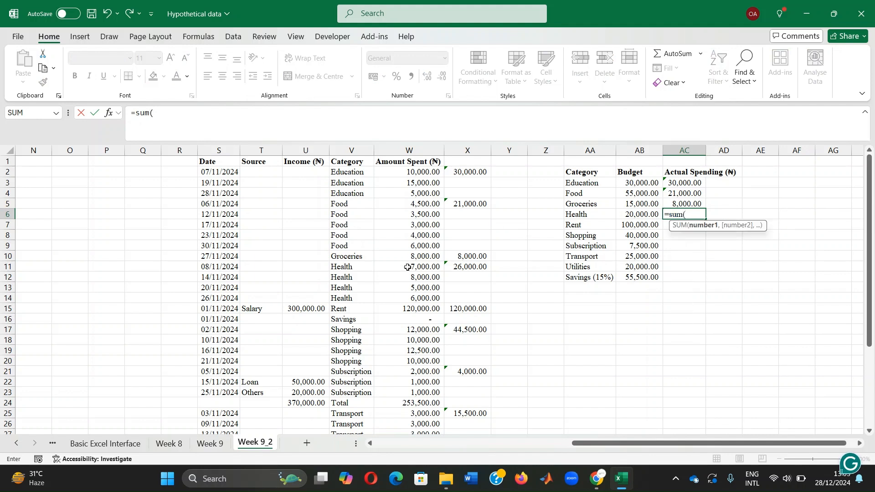
pyautogui.moveTo(407, 268); pyautogui.dragTo(407, 301)
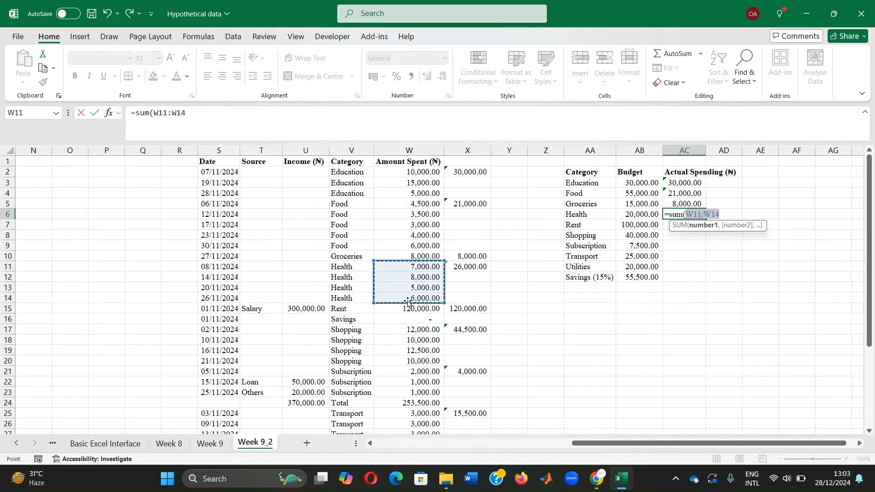
pyautogui.press('Return')
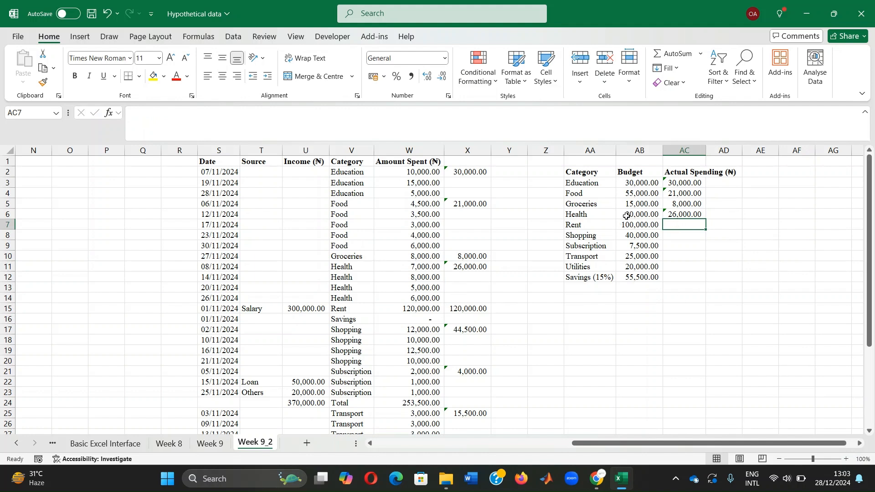
# Step: Link the actual Rent spending in AC7 to the Rent amount with the formula =W15
pyautogui.write('=')
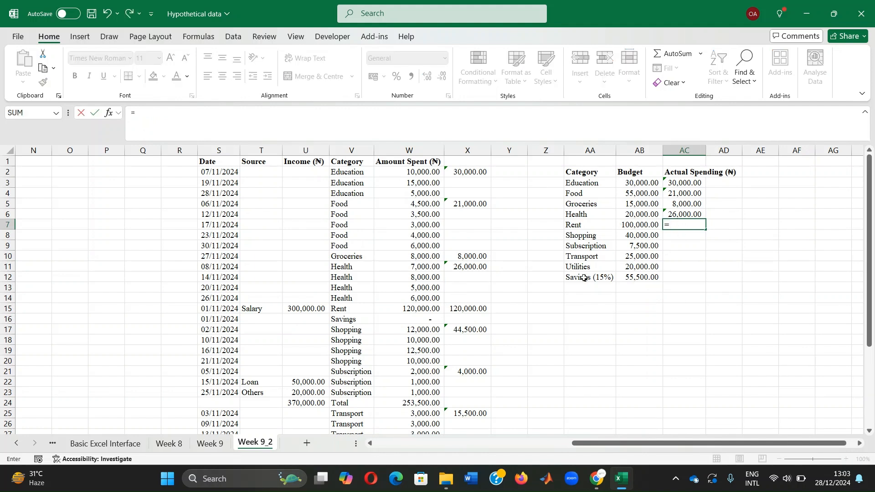
pyautogui.click(410, 309)
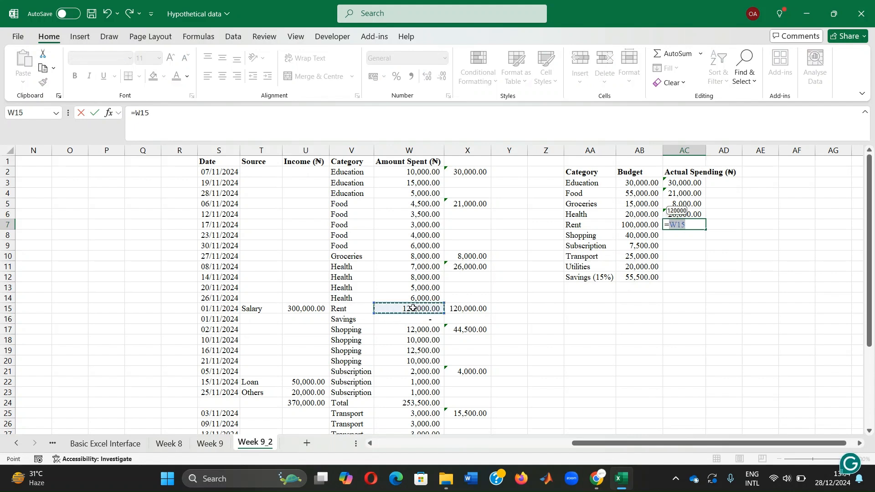
pyautogui.press('Return')
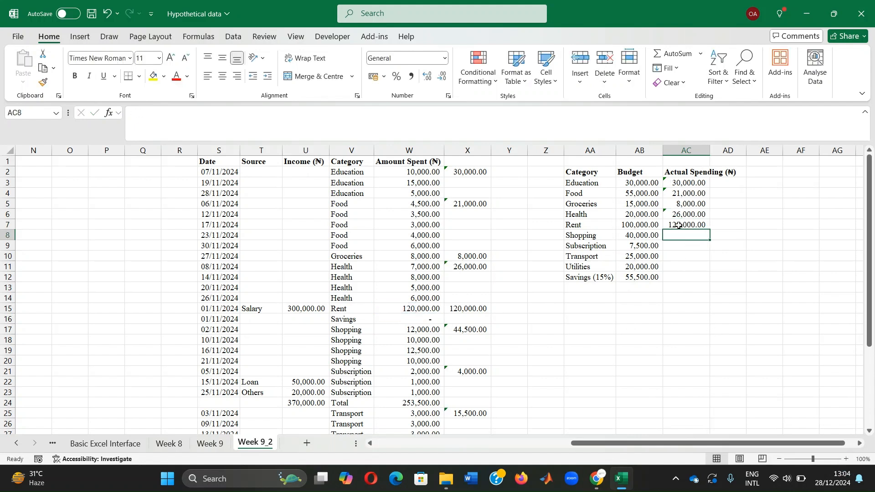
# Step: Calculate the actual Shopping spending in AC8 by summing W17:W20
pyautogui.write('=sum(')
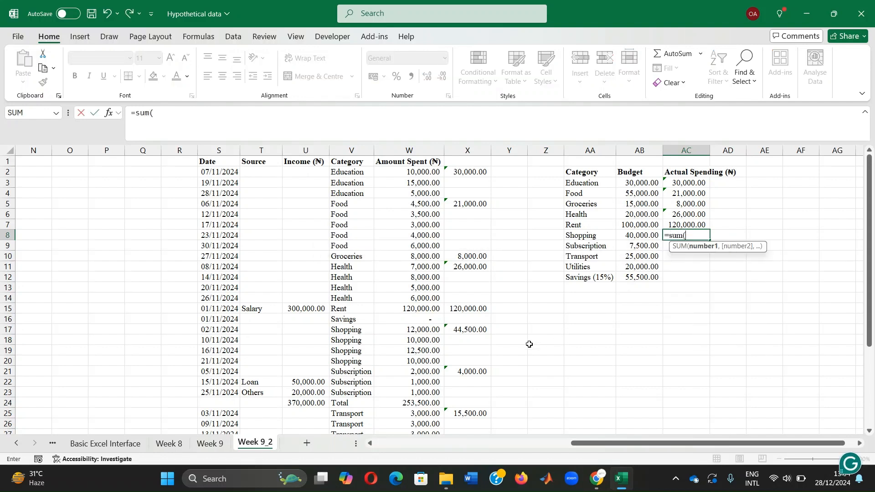
pyautogui.moveTo(390, 330); pyautogui.dragTo(386, 359)
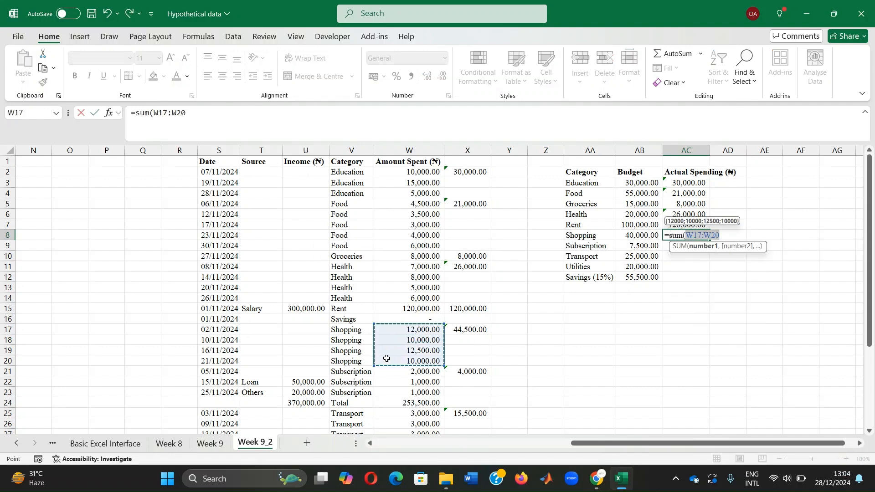
pyautogui.write(')')
pyautogui.press('Return')
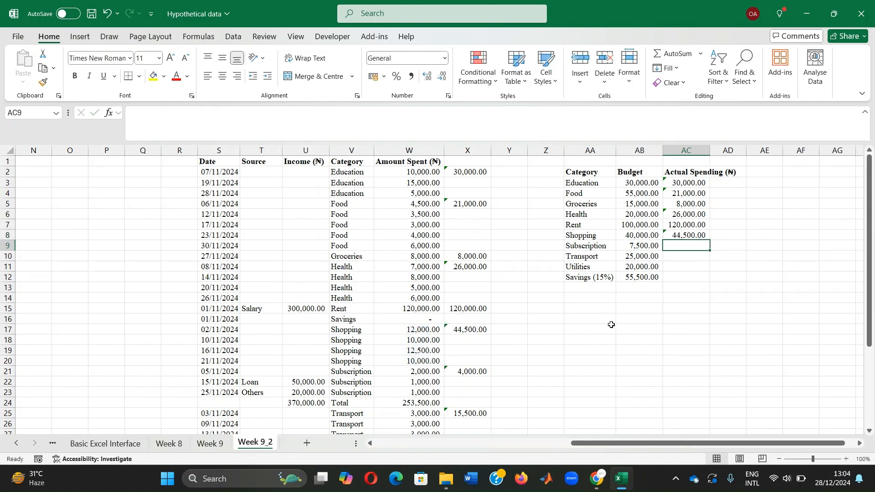
# Step: Calculate the actual Subscription spending in AC9 by summing W21:W23
pyautogui.write('=')
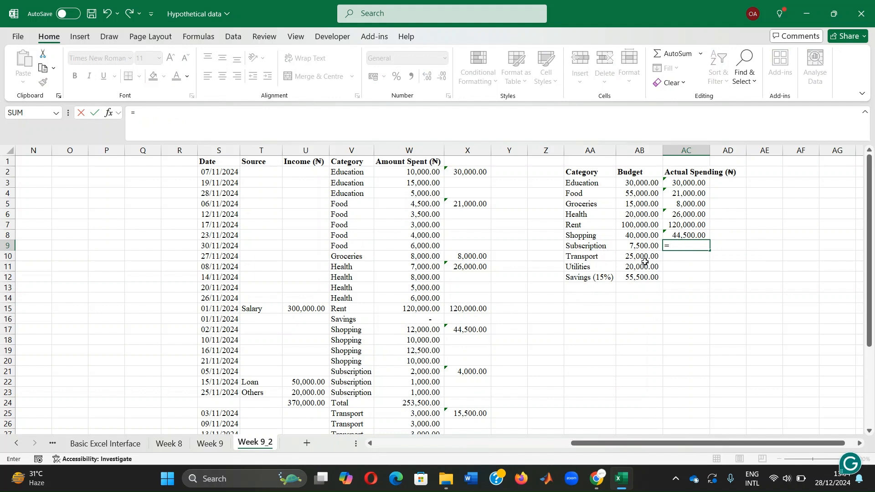
pyautogui.write('sum(')
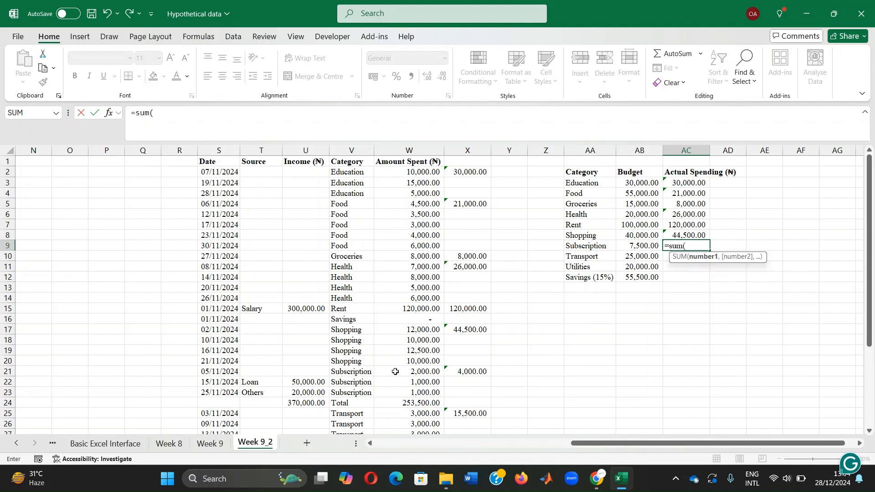
pyautogui.moveTo(395, 371); pyautogui.dragTo(399, 392)
pyautogui.press('Return')
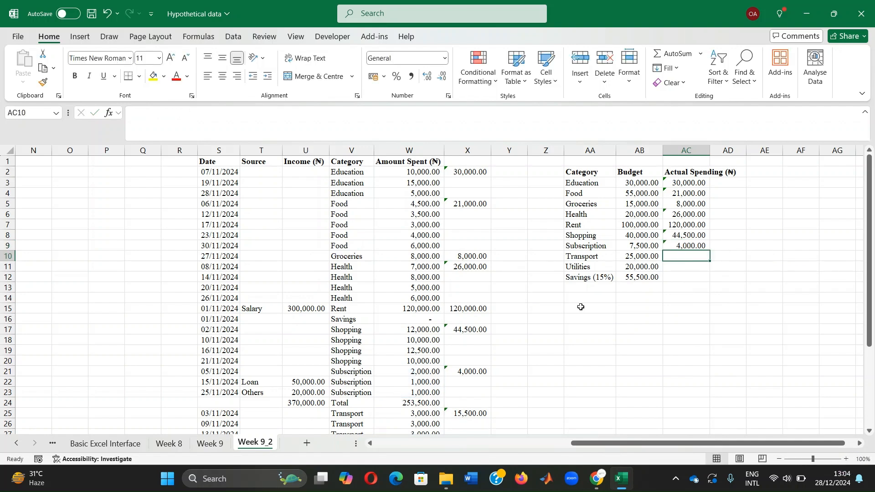
# Step: Calculate the actual Transport spending in AC10 by summing W25:W30
pyautogui.write('=')
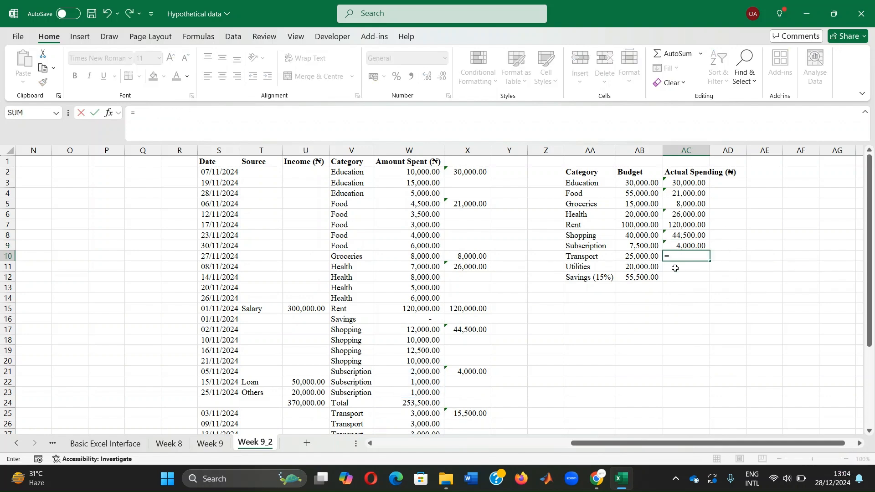
pyautogui.write('sum(')
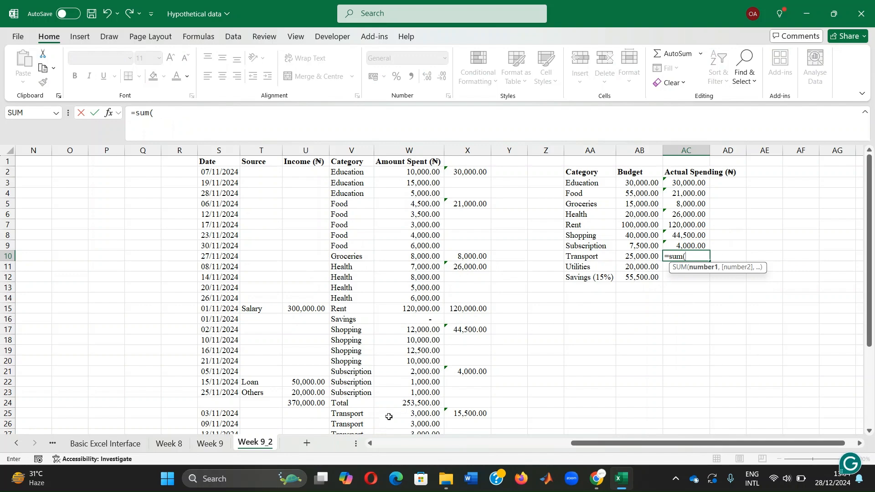
pyautogui.moveTo(420, 416); pyautogui.dragTo(420, 391)
pyautogui.hotkey('ctrl', 'Return')
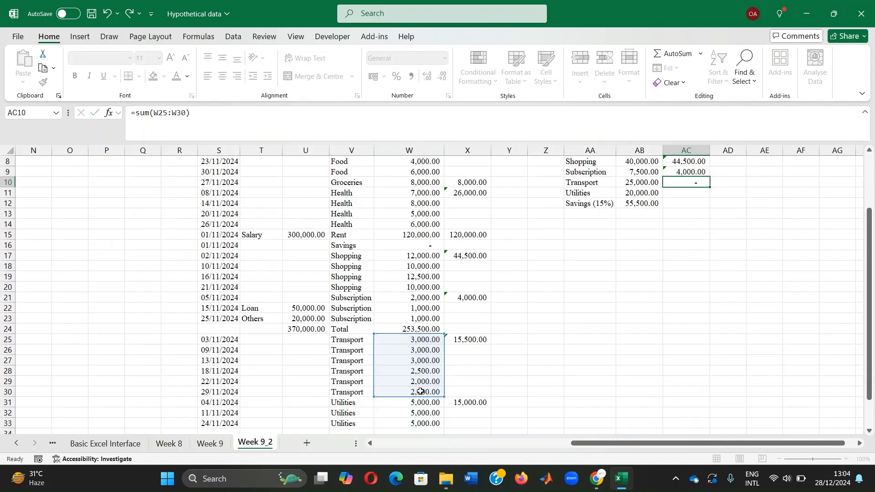
pyautogui.press('Return')
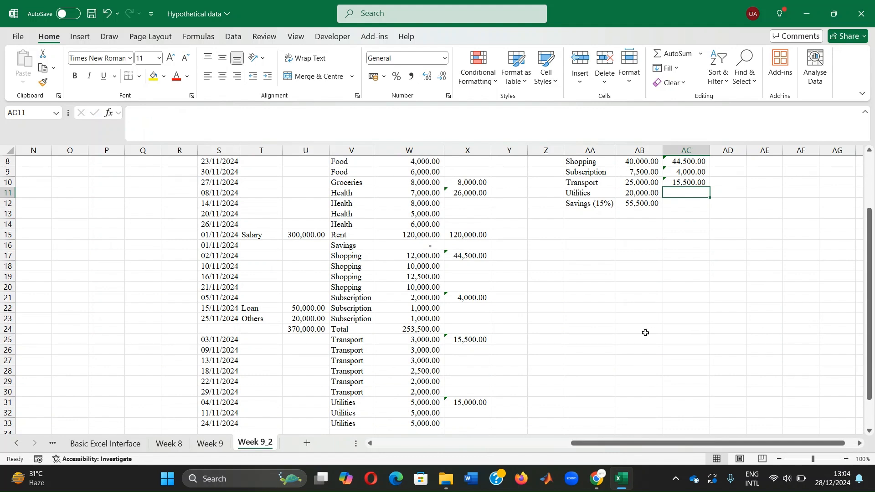
# Step: Calculate the actual Utilities spending in AC11 by summing W31:W33
pyautogui.write('=')
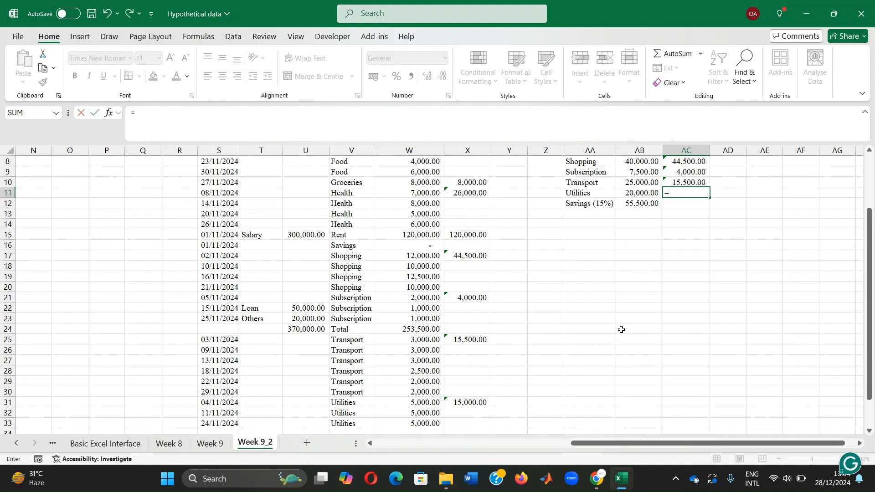
pyautogui.write('sum(')
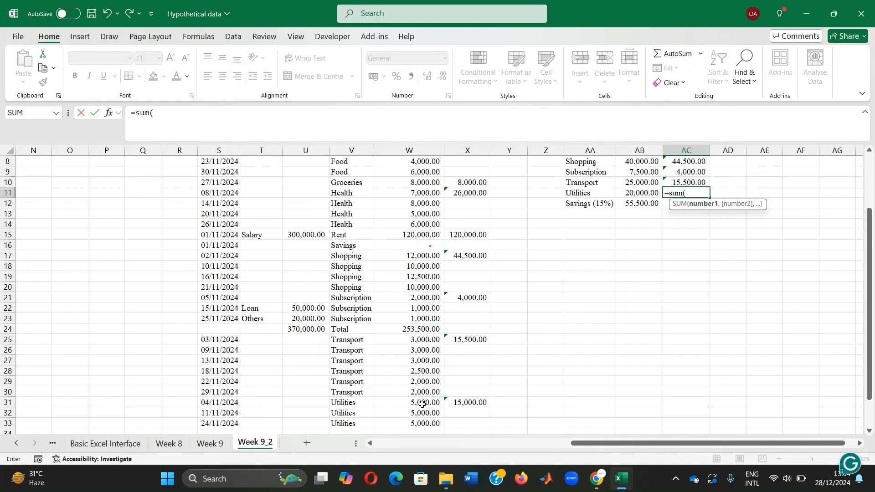
pyautogui.moveTo(423, 404); pyautogui.dragTo(408, 421)
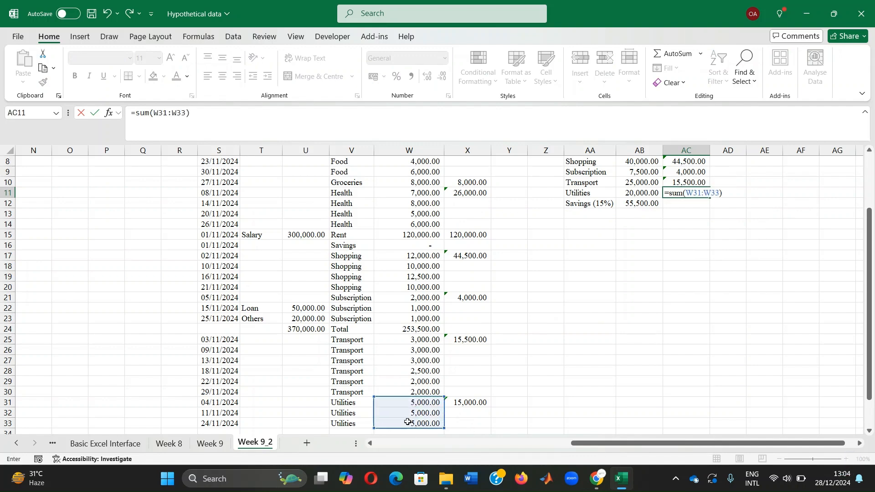
pyautogui.write(')')
pyautogui.press('Return')
pyautogui.scroll(3, 658, 246)
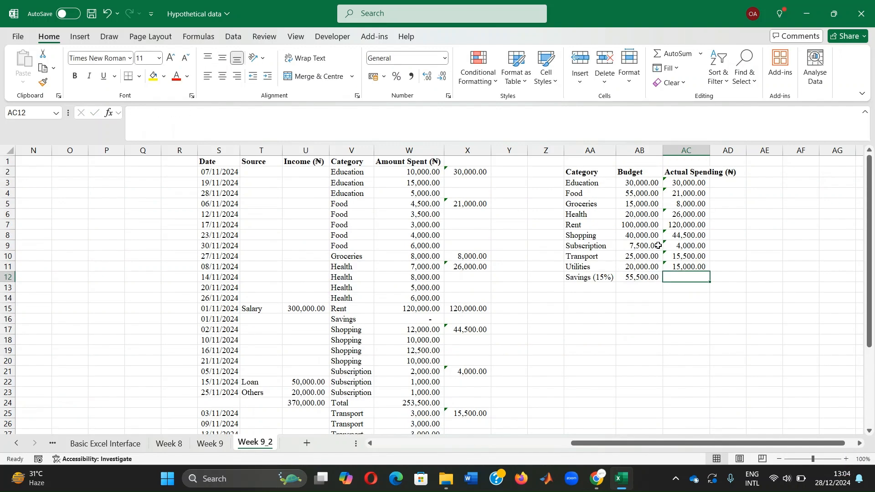
# Step: Check the Savings budget formula in AB12 and the Savings amount and closing difference at the end of the original table
pyautogui.click(646, 279)
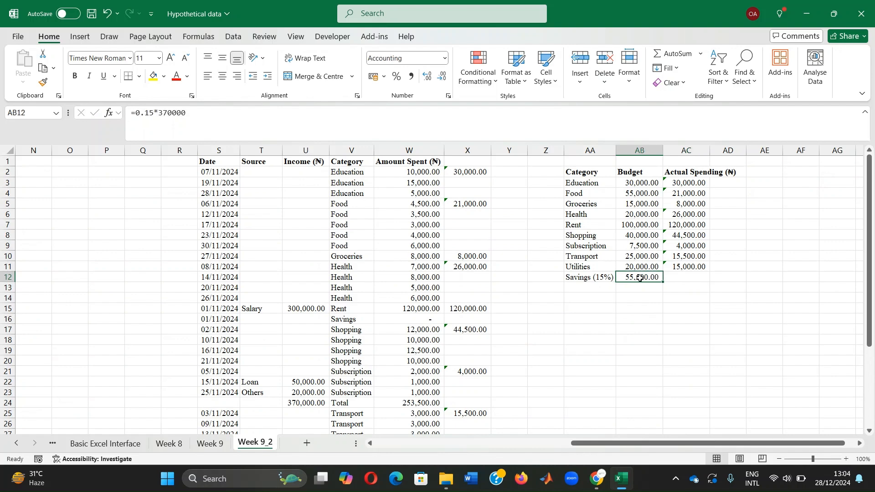
pyautogui.click(679, 277)
pyautogui.scroll(-5, 681, 274)
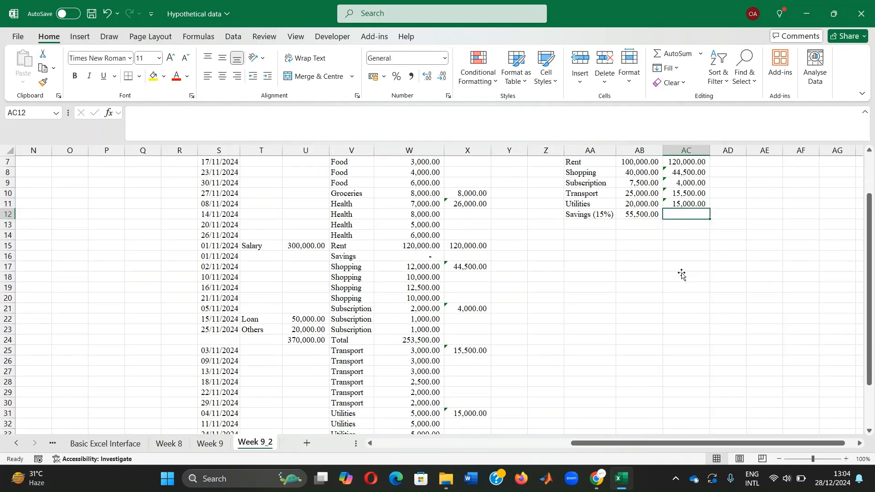
pyautogui.scroll(2, 684, 271)
pyautogui.scroll(3, 683, 271)
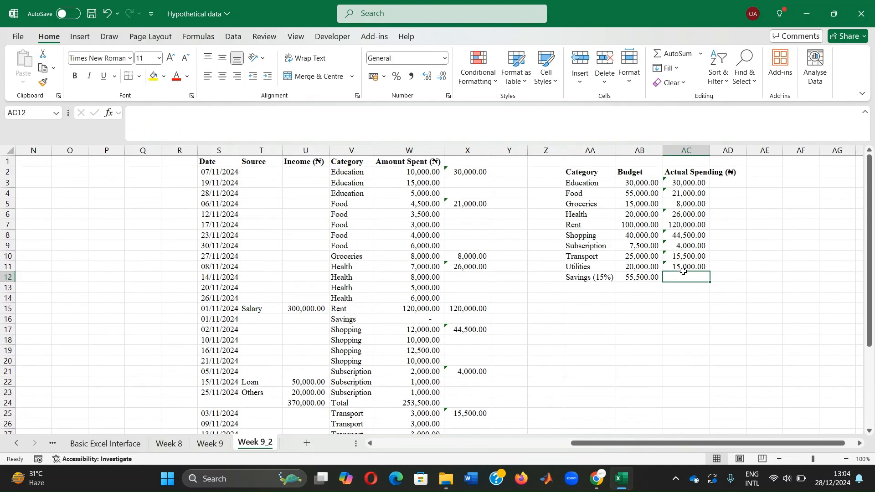
pyautogui.moveTo(695, 443); pyautogui.dragTo(547, 454)
pyautogui.scroll(-4, 520, 293)
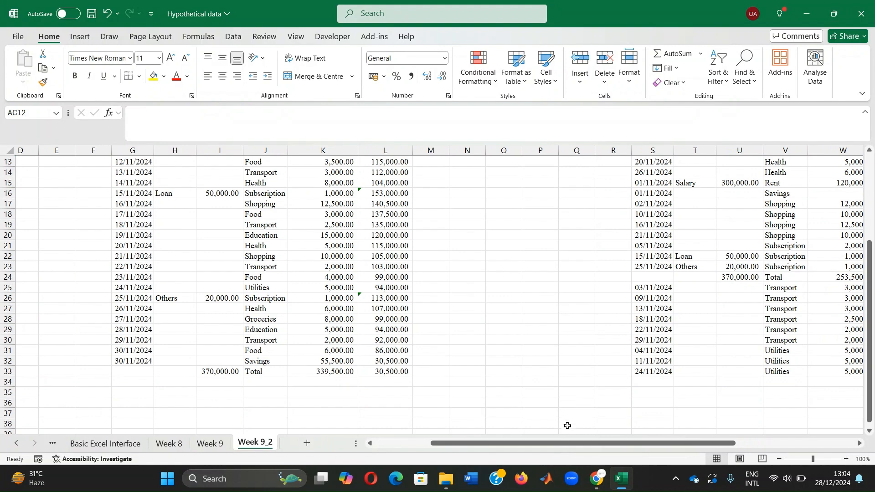
pyautogui.moveTo(567, 447); pyautogui.dragTo(709, 447)
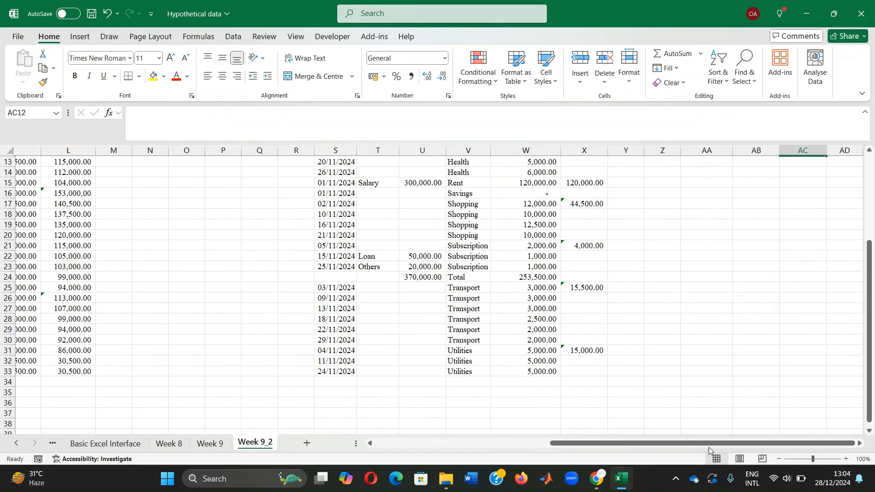
pyautogui.scroll(4, 755, 339)
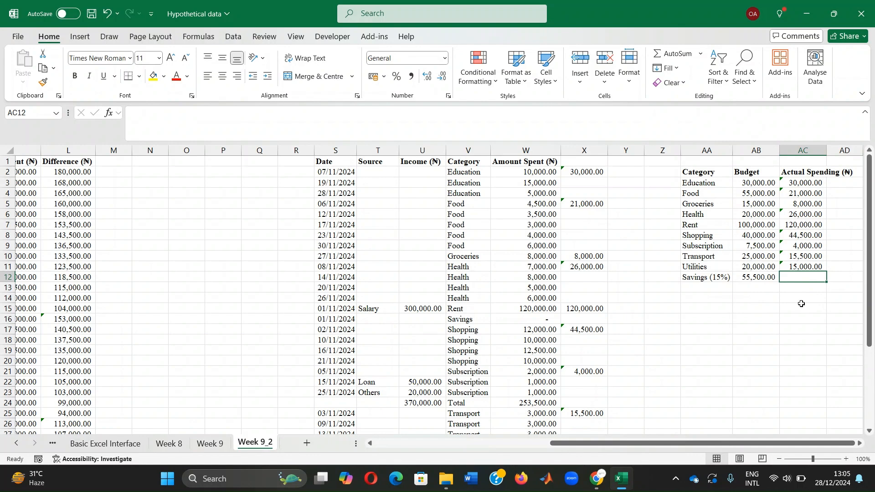
# Step: Enter the formula =30500+55500 in AC12 for the actual Savings
pyautogui.write('=')
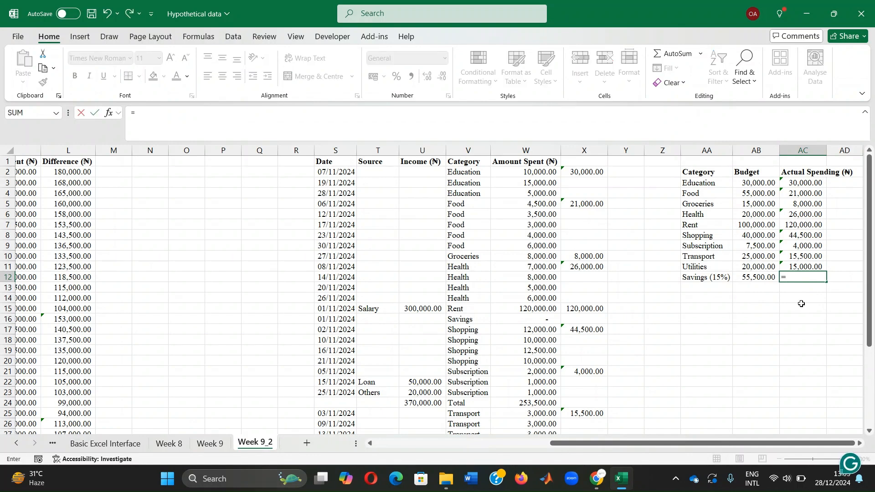
pyautogui.write('30500')
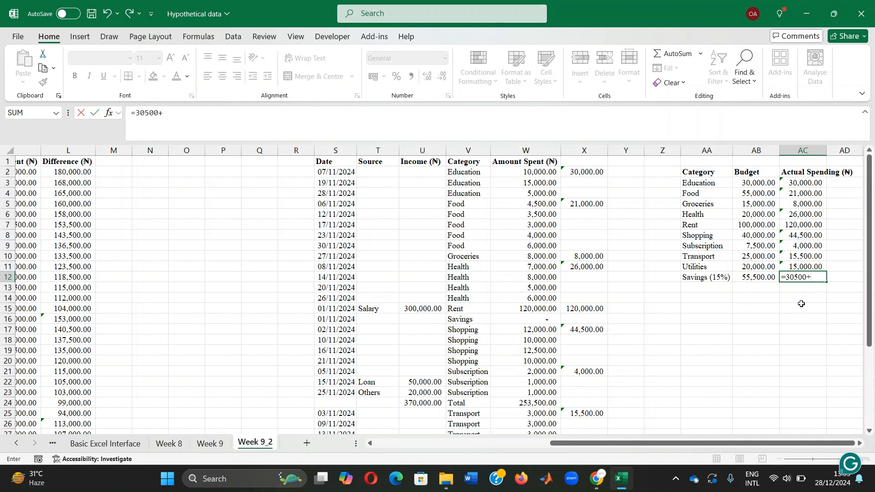
pyautogui.write('+')
pyautogui.press('BackSpace')
pyautogui.write('55500')
pyautogui.press('Return')
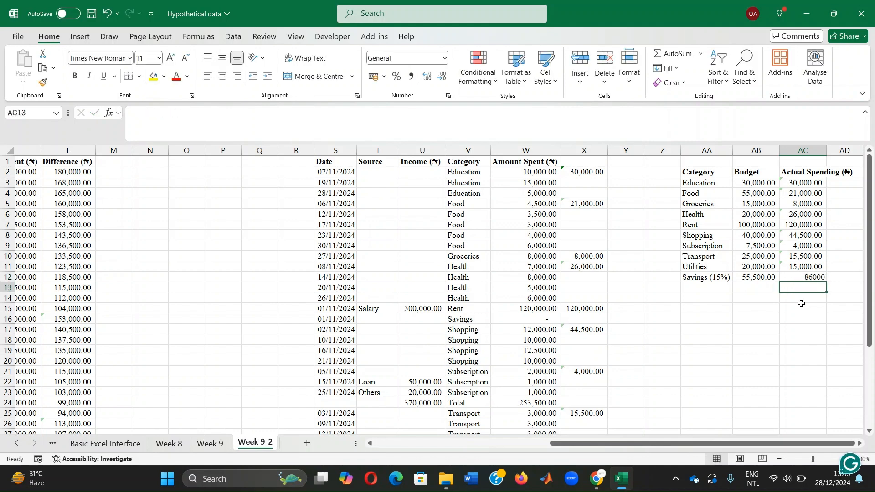
# Step: Apply the comma number style to the Savings value in AC12 and autofit the width of column AC
pyautogui.click(804, 274)
pyautogui.click(411, 76)
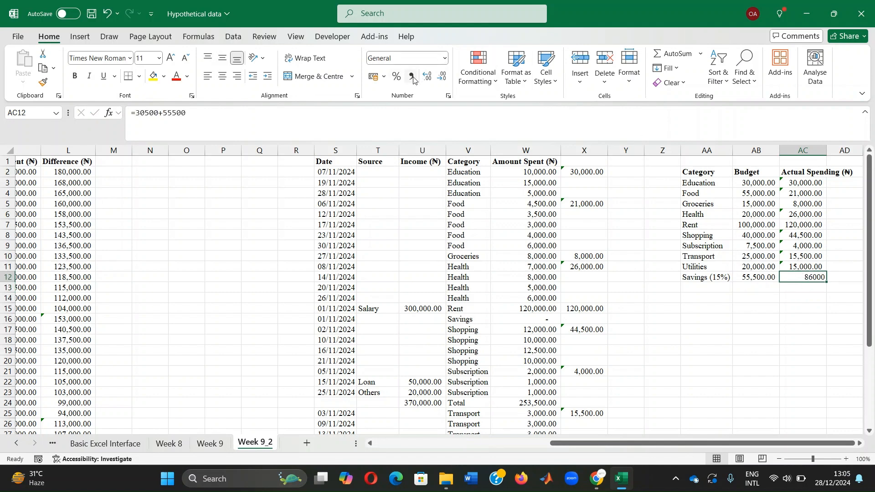
pyautogui.click(789, 324)
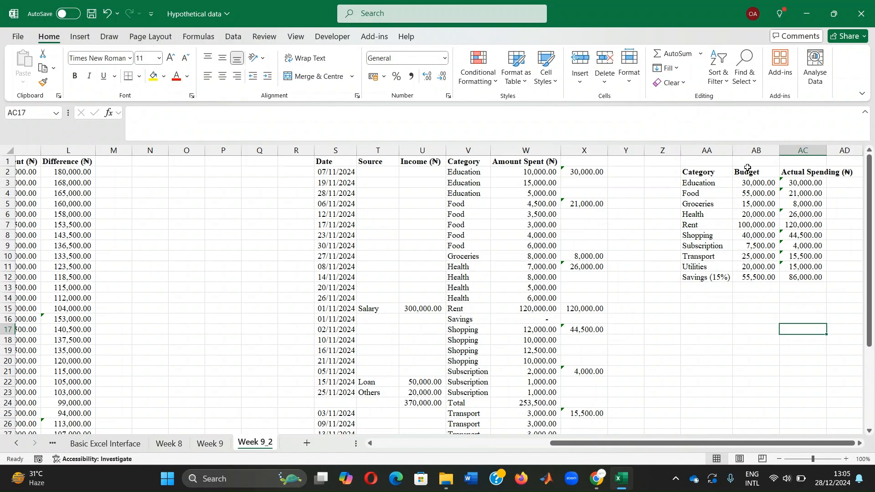
pyautogui.doubleClick(828, 151)
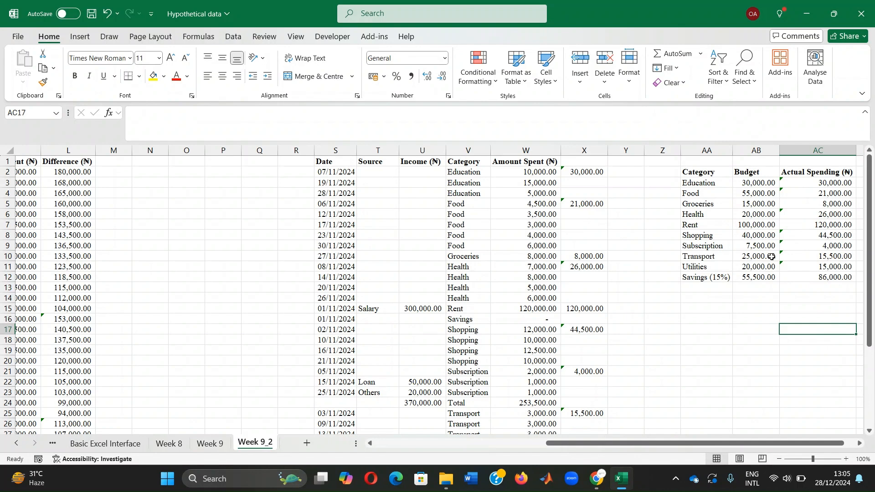
pyautogui.click(752, 288)
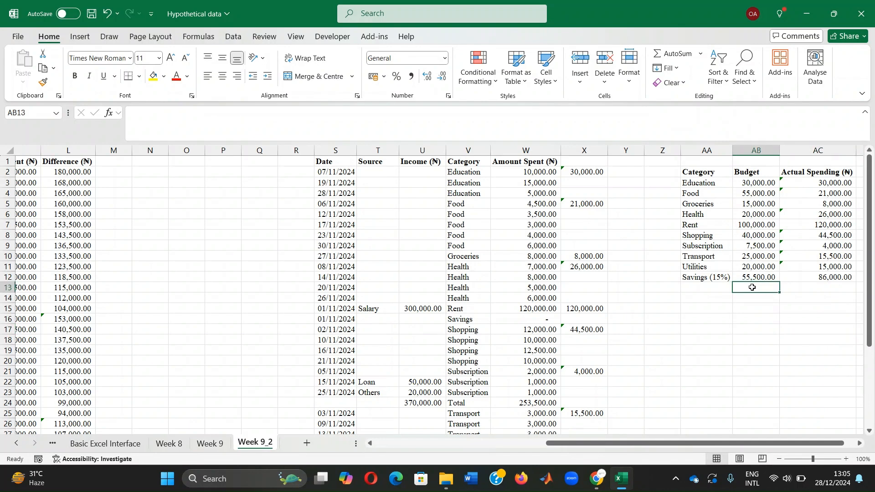
pyautogui.write('sum(')
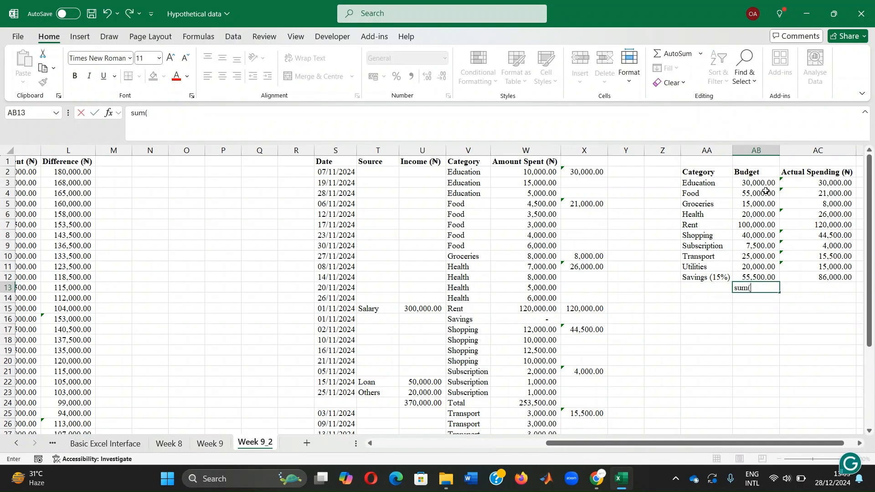
pyautogui.moveTo(754, 184); pyautogui.dragTo(756, 275)
pyautogui.write(')')
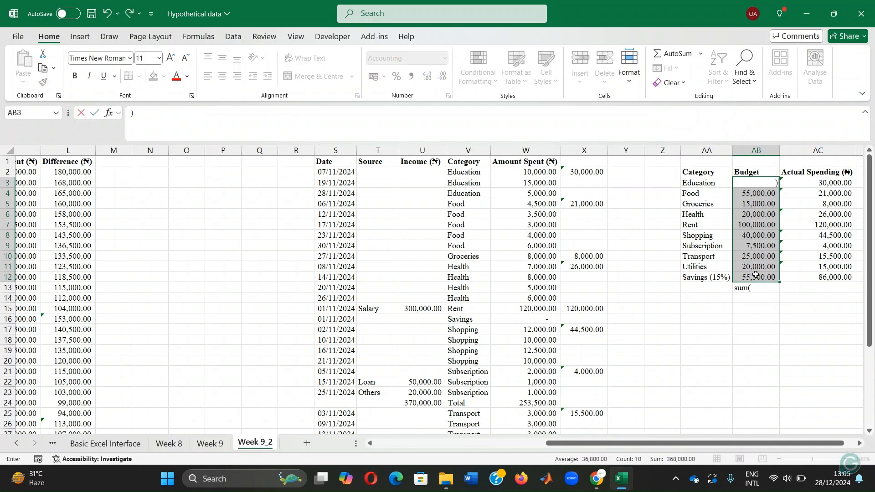
pyautogui.press('Return')
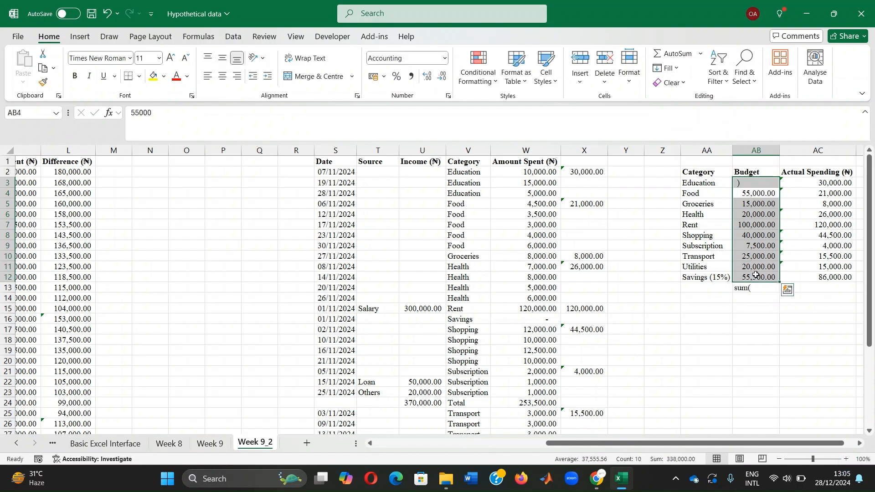
pyautogui.click(758, 314)
pyautogui.hotkey('ctrl', 'z')
pyautogui.doubleClick(753, 288)
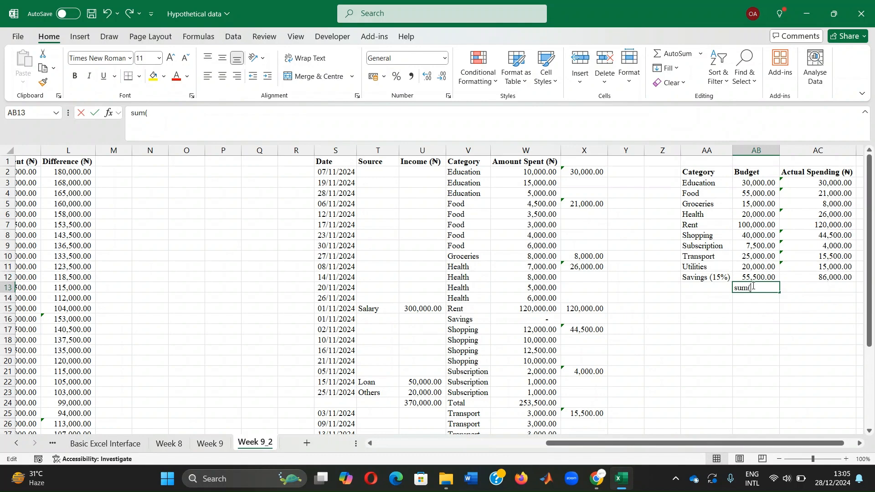
pyautogui.press('BackSpace')
pyautogui.press('BackSpace')
pyautogui.press('BackSpace')
pyautogui.press('BackSpace')
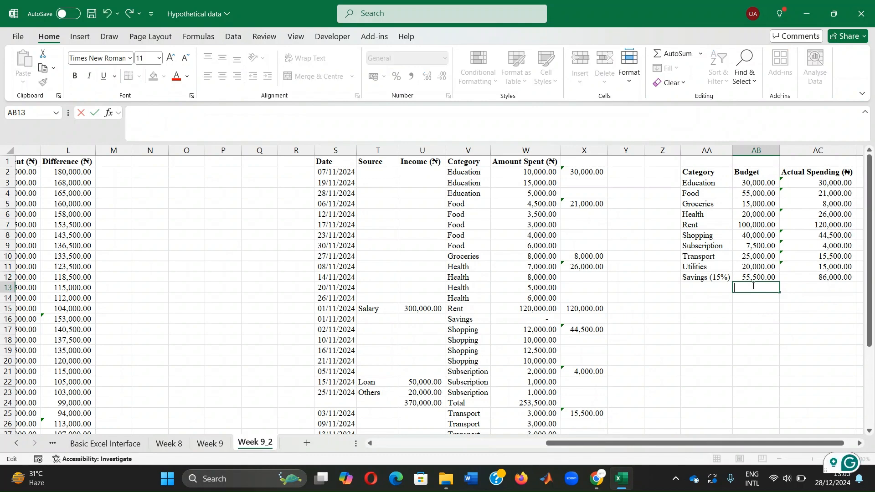
# Step: Total the Budget column in AB13 with =SUM(AB3:AB12) and fill the formula across to AC13 for Actual Spending
pyautogui.write('=sum(')
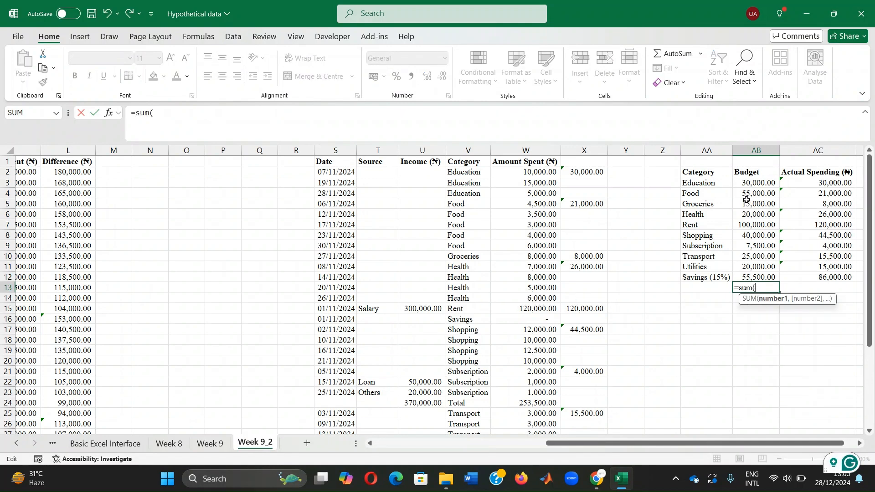
pyautogui.moveTo(747, 182); pyautogui.dragTo(741, 278)
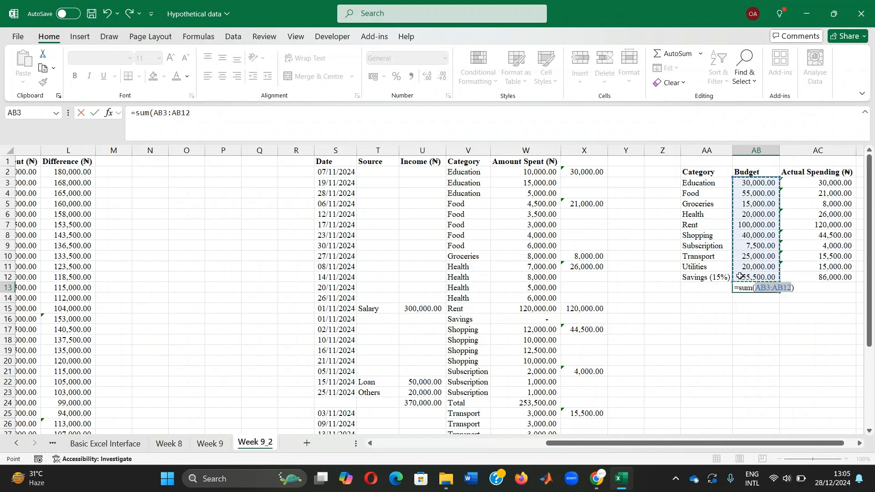
pyautogui.press('Return')
pyautogui.press('Up')
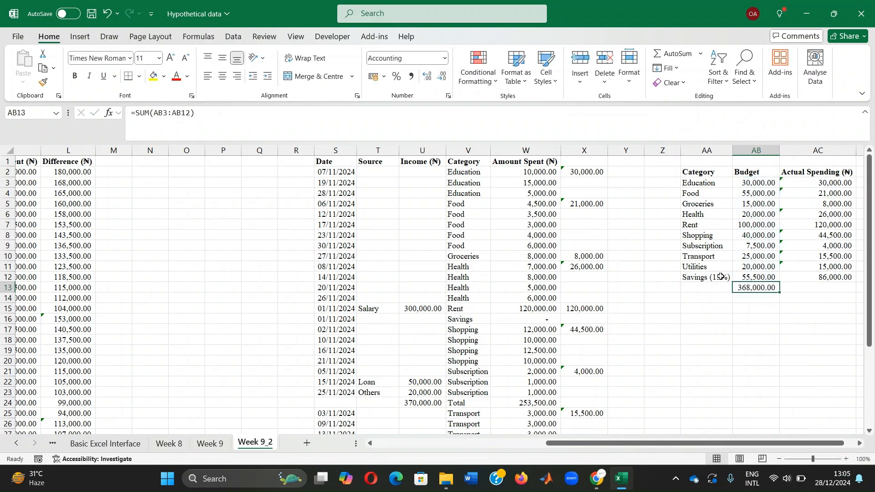
pyautogui.moveTo(781, 292); pyautogui.dragTo(827, 289)
pyautogui.click(817, 289)
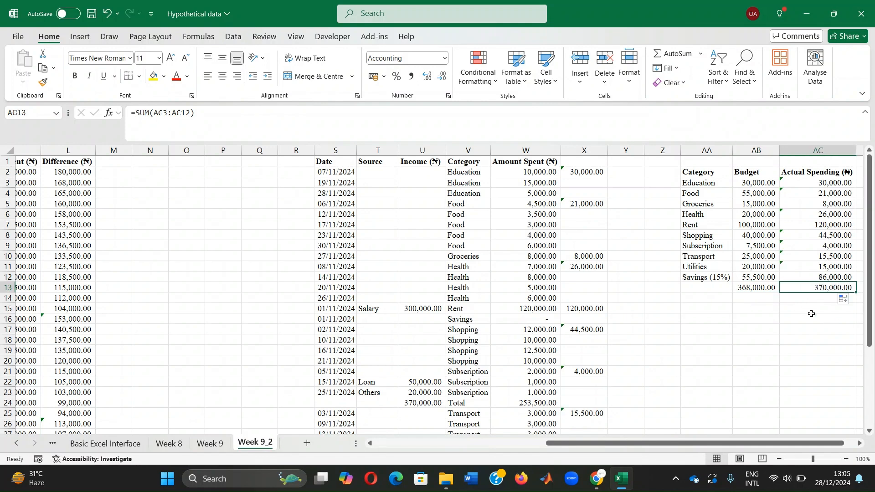
pyautogui.click(809, 308)
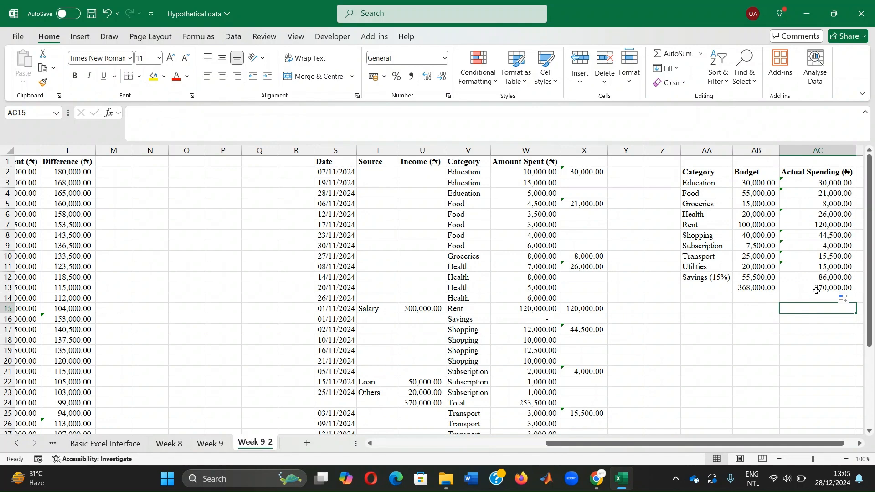
pyautogui.click(794, 342)
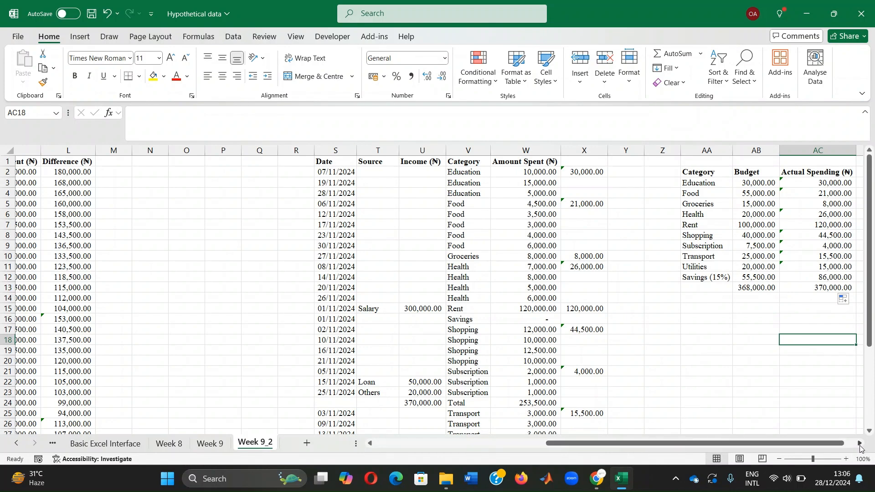
# Step: Insert the recommended clustered column PivotChart of Amount Spent by Category from columns J:K of the original table
pyautogui.hscroll(4, 859, 448)
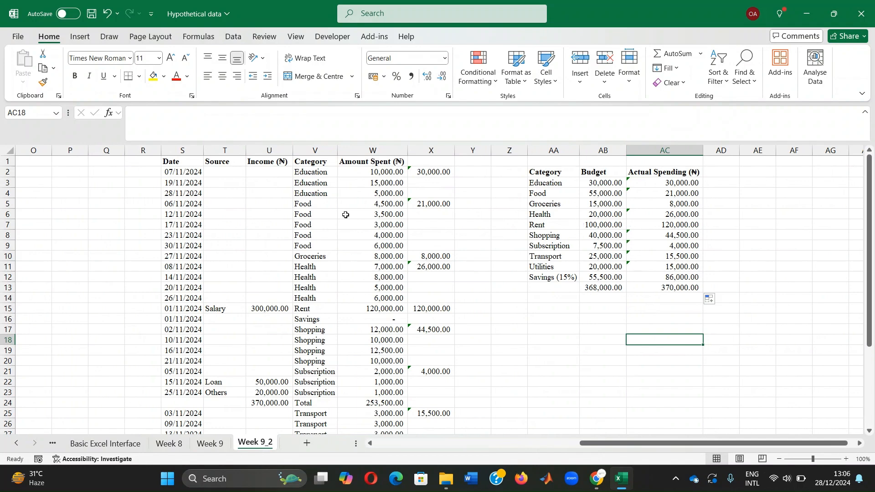
pyautogui.moveTo(690, 446); pyautogui.dragTo(491, 446)
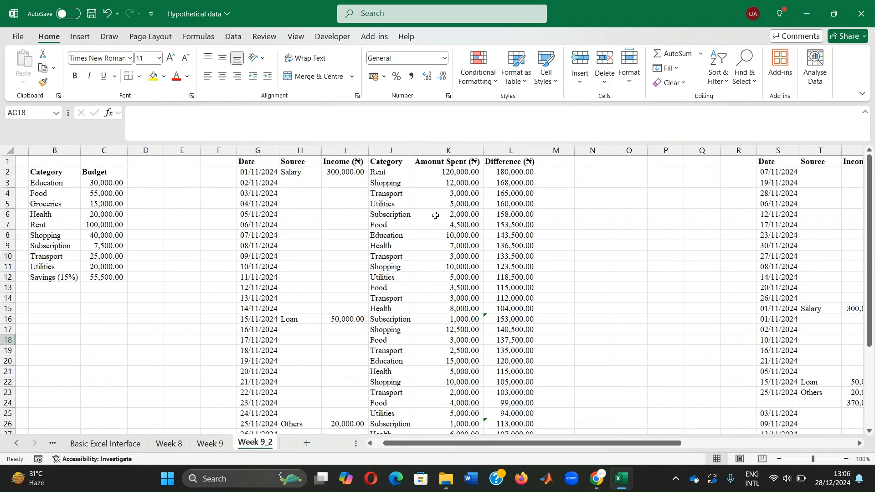
pyautogui.click(387, 146)
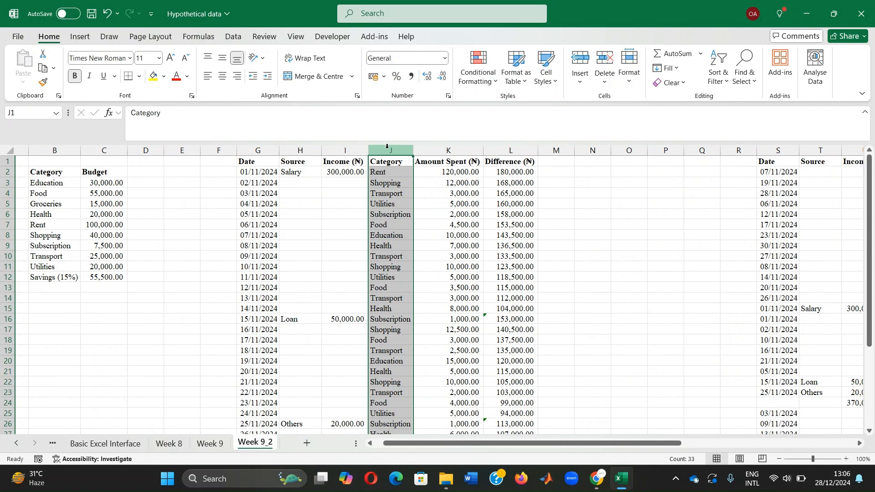
pyautogui.moveTo(390, 151); pyautogui.dragTo(446, 151)
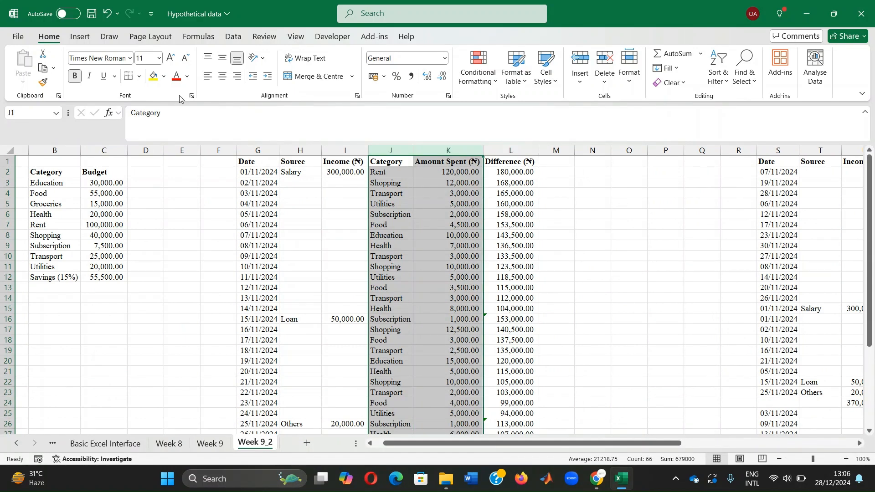
pyautogui.click(84, 36)
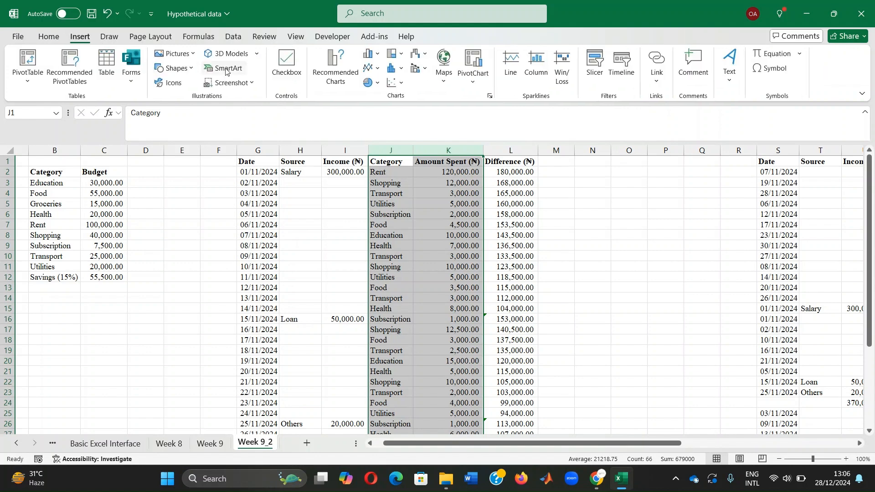
pyautogui.click(334, 56)
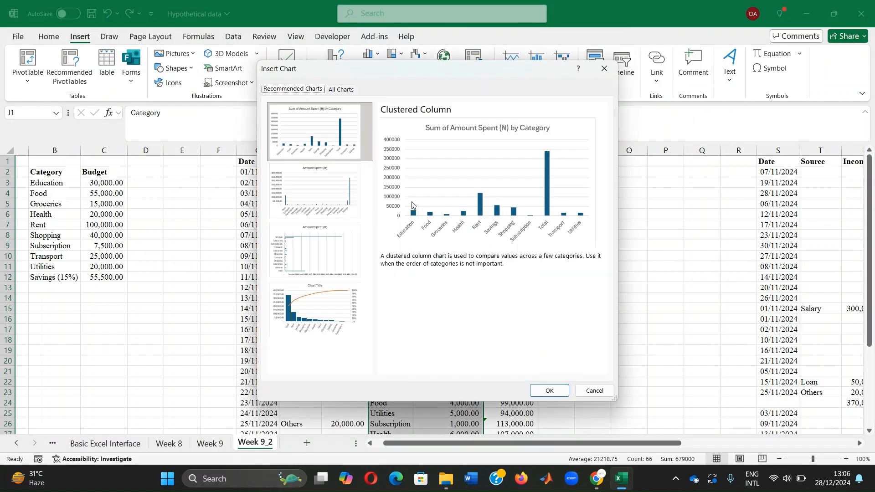
pyautogui.click(550, 391)
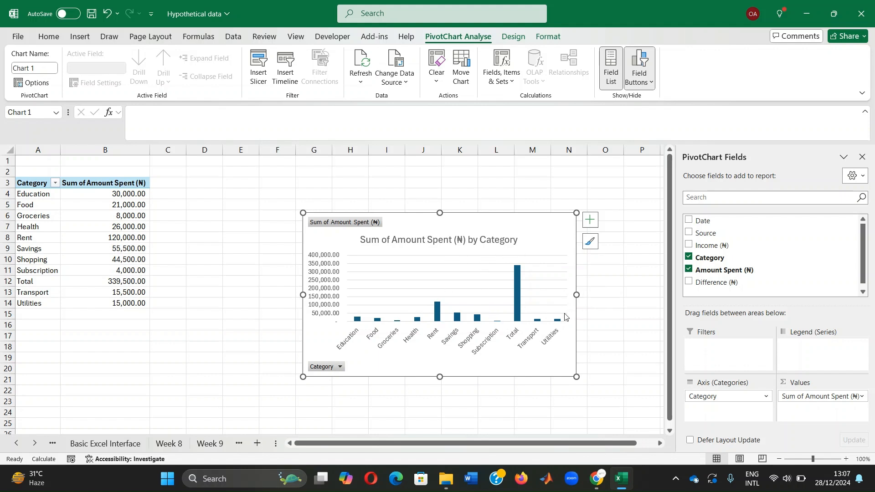
# Step: Return to the Week 9_2 sheet and insert a 3-D pie chart of the Budget by category from AA2:AB12
pyautogui.click(210, 443)
pyautogui.click(206, 443)
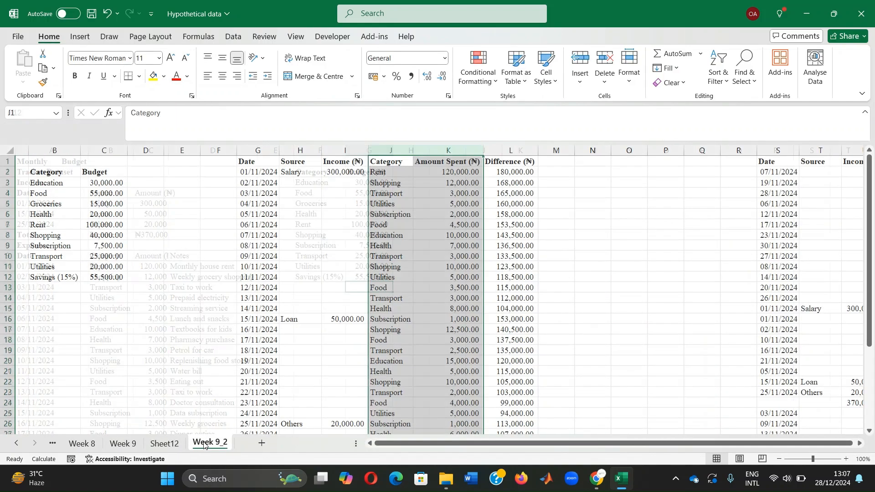
pyautogui.moveTo(617, 444); pyautogui.dragTo(790, 444)
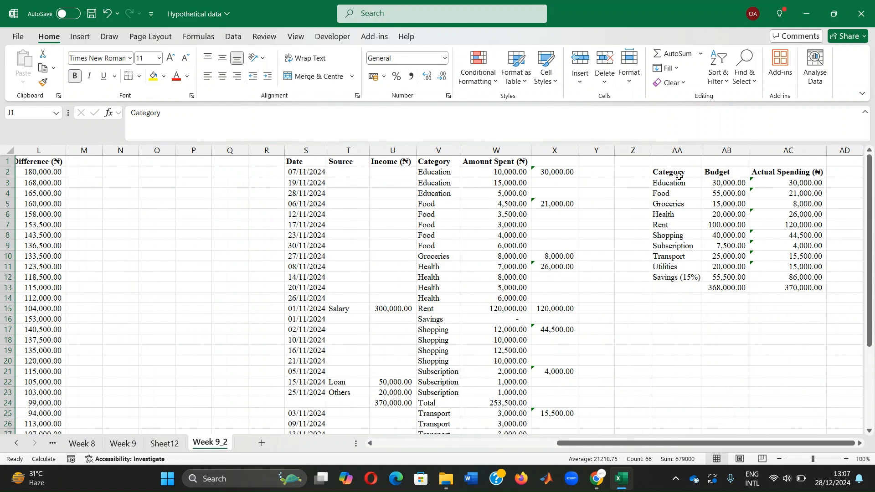
pyautogui.moveTo(681, 170); pyautogui.dragTo(725, 278)
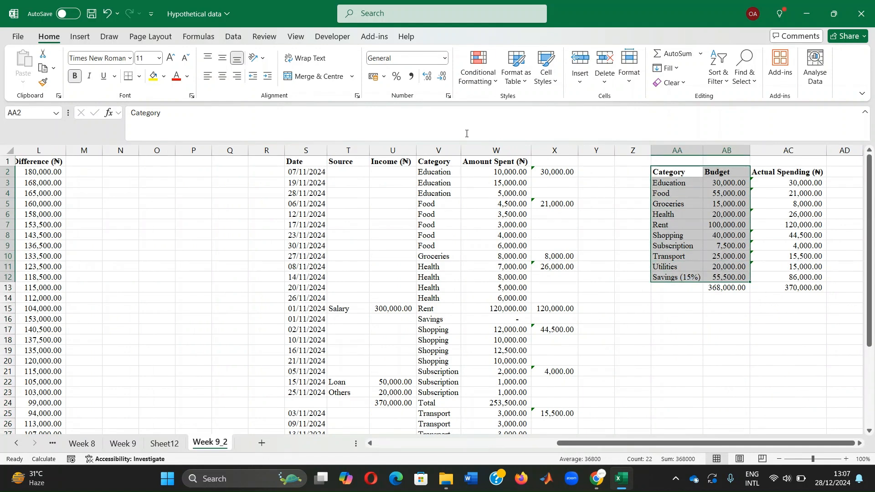
pyautogui.click(82, 40)
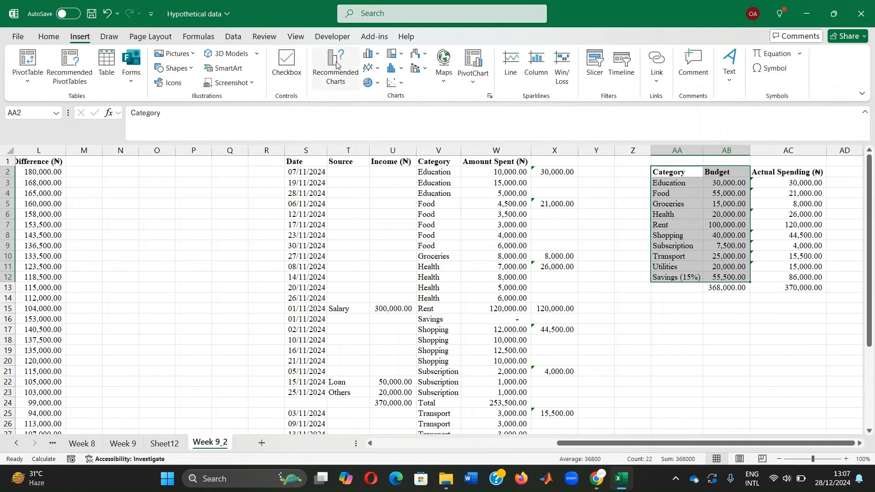
pyautogui.click(371, 85)
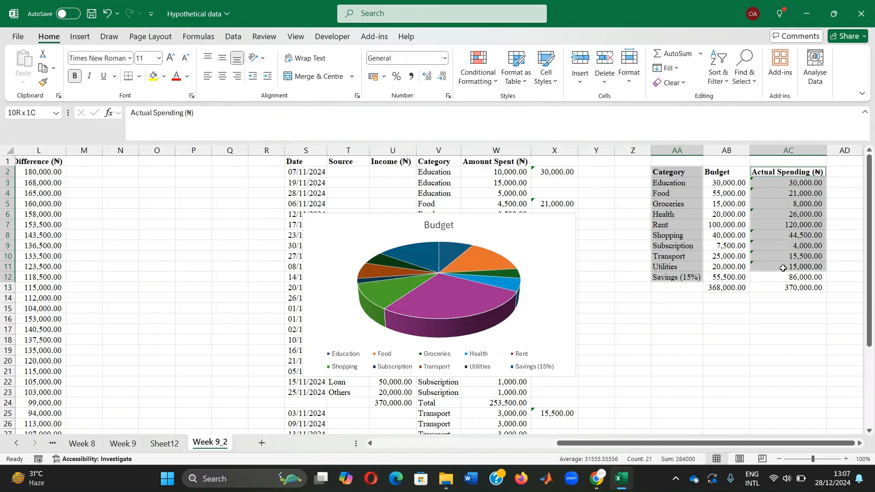
# Step: Insert a 3-D pie chart of Actual Spending from AA2:AA12 and AC2:AC12 and place it beside the Budget chart
pyautogui.moveTo(783, 268); pyautogui.dragTo(783, 276)
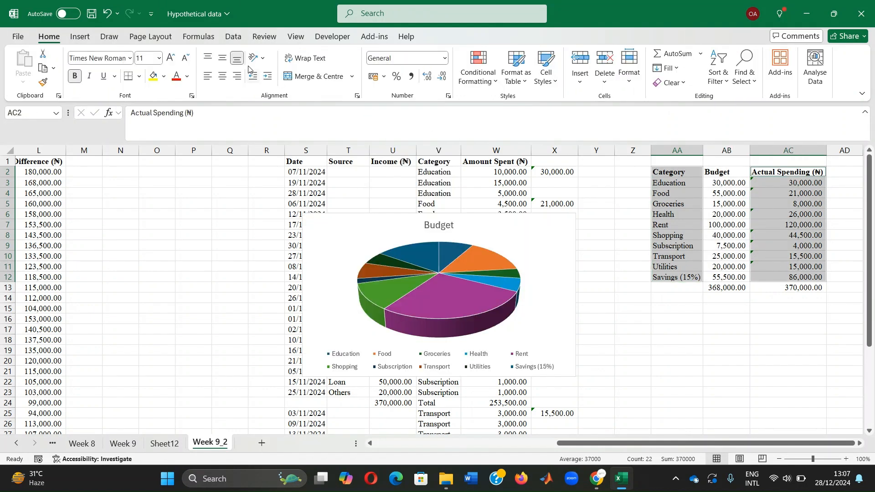
pyautogui.click(79, 37)
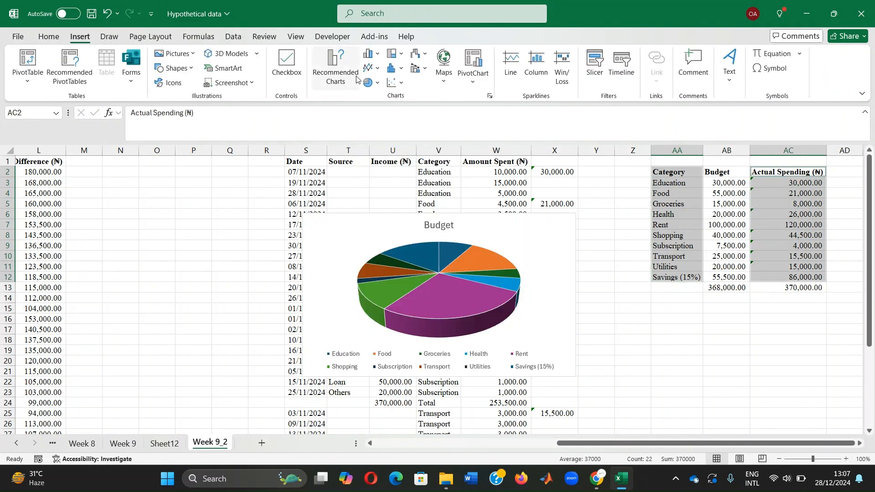
pyautogui.click(372, 83)
pyautogui.click(378, 169)
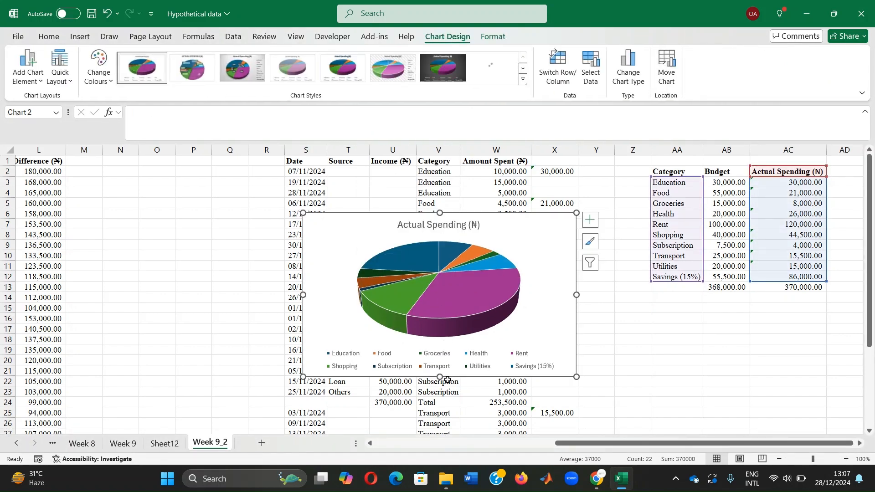
pyautogui.moveTo(524, 228); pyautogui.dragTo(262, 218)
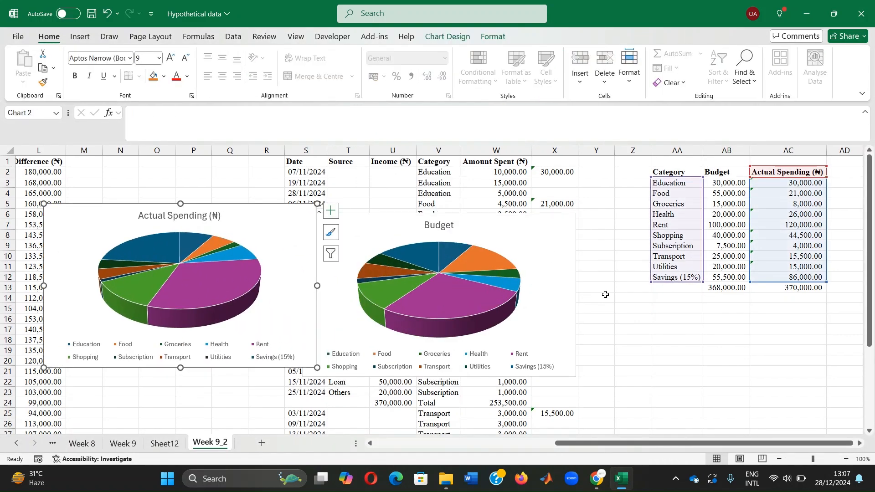
# Step: Exclude the Savings (15%) row from both pie charts by shrinking their data ranges to end at row 11
pyautogui.moveTo(830, 279); pyautogui.dragTo(827, 271)
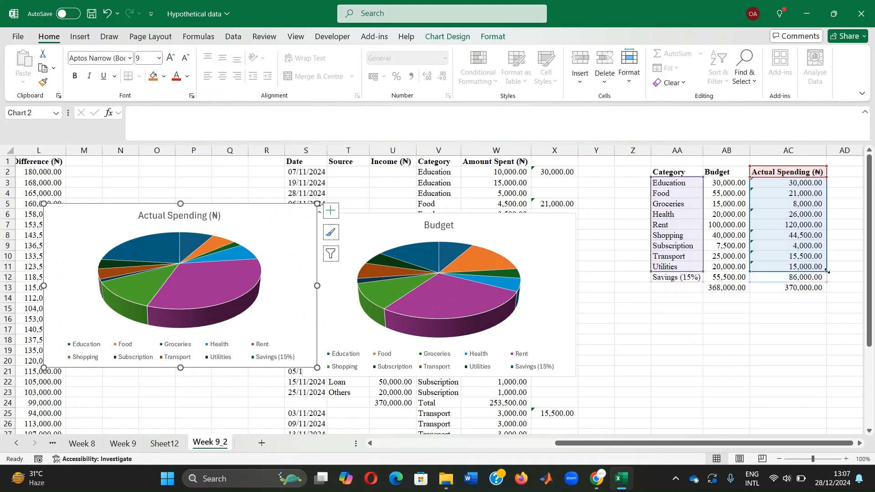
pyautogui.click(465, 302)
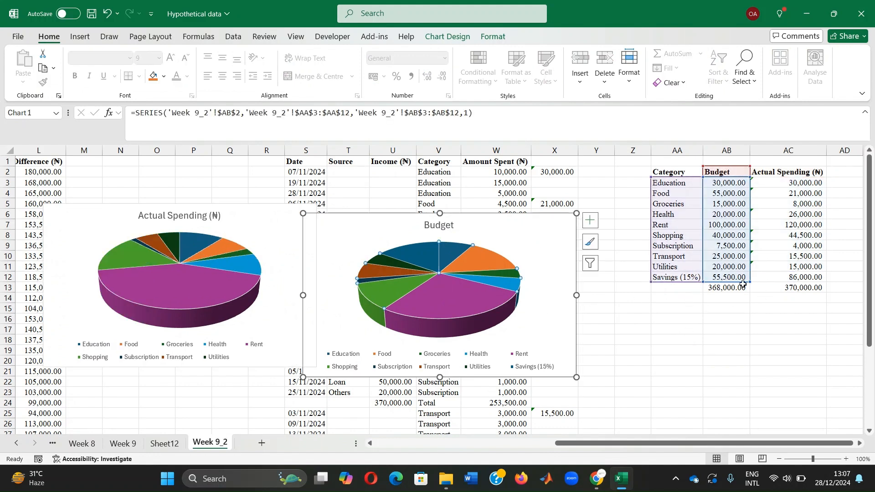
pyautogui.moveTo(749, 271); pyautogui.dragTo(702, 272)
pyautogui.click(672, 351)
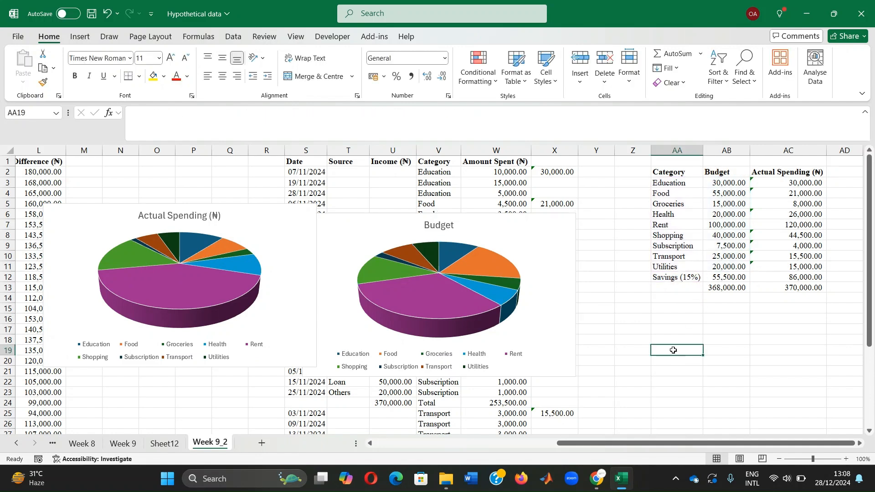
# Step: Examine the Rent and Shopping slices of the Actual Spending pie chart against the Budget chart
pyautogui.click(398, 322)
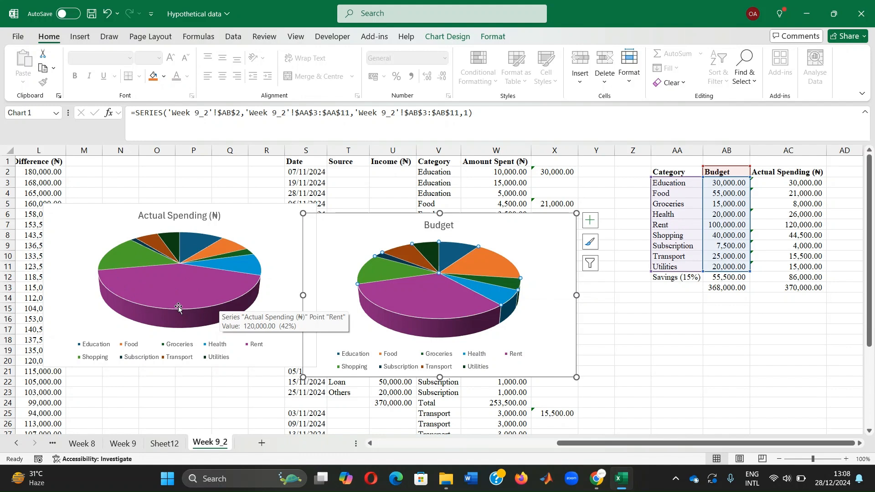
pyautogui.moveTo(125, 258)
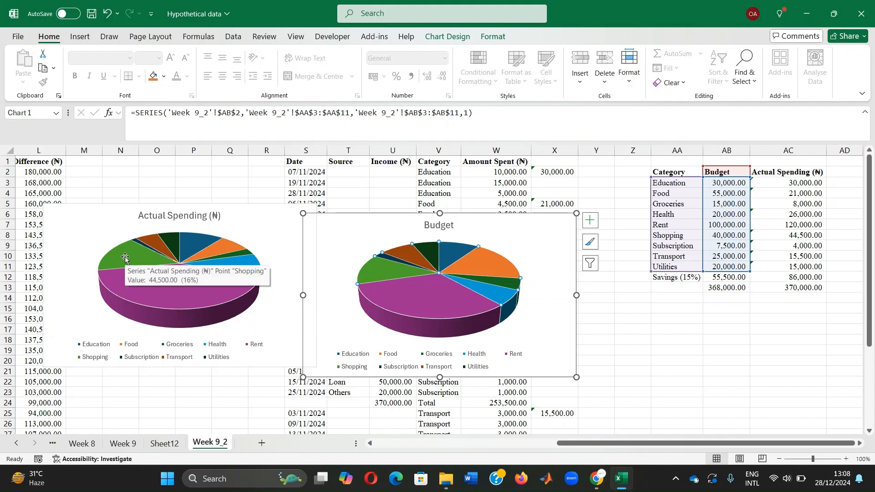
pyautogui.moveTo(197, 246)
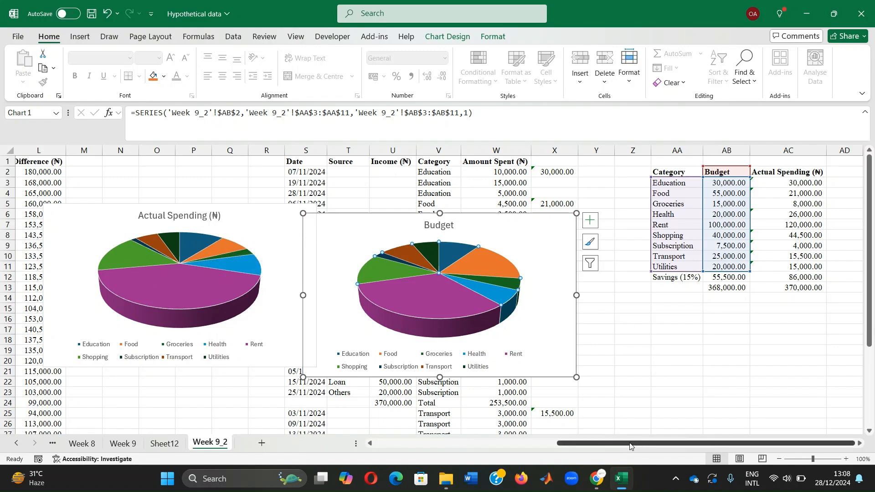
# Step: Move the Actual Spending pie chart down over columns M to T, starting at about row 10
pyautogui.moveTo(647, 443); pyautogui.dragTo(594, 456)
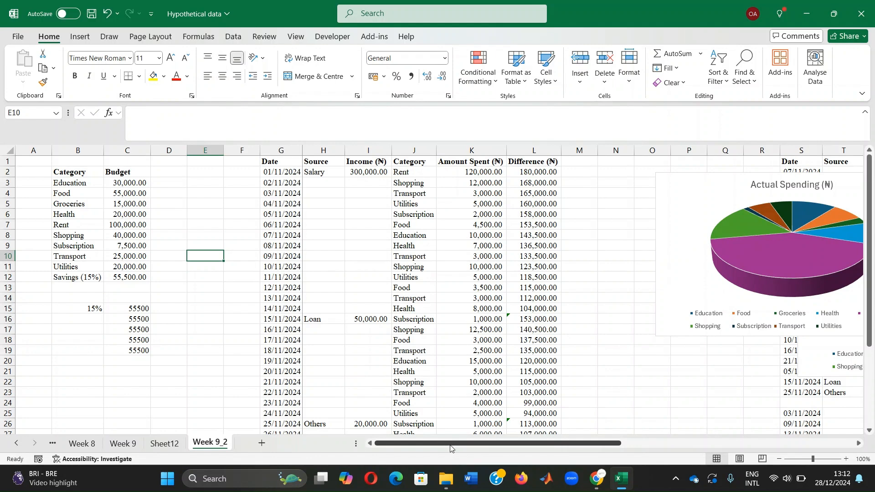
pyautogui.moveTo(450, 448); pyautogui.dragTo(580, 456)
pyautogui.moveTo(419, 181); pyautogui.dragTo(365, 264)
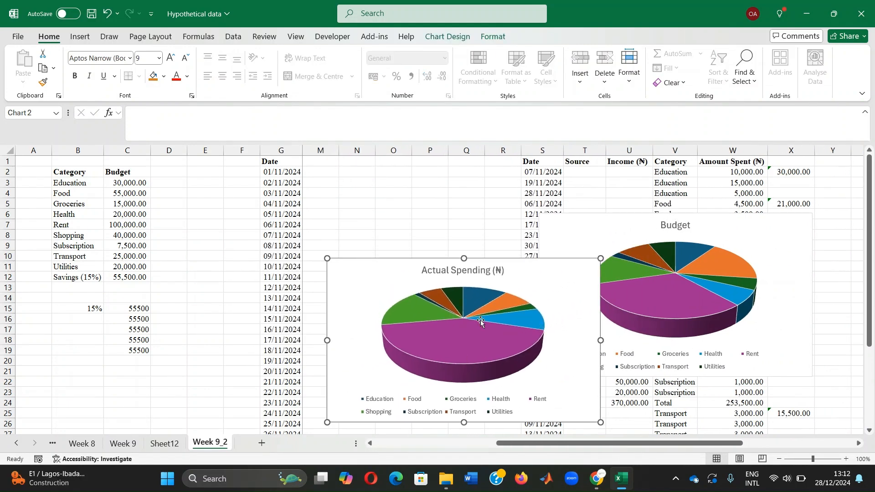
pyautogui.click(397, 181)
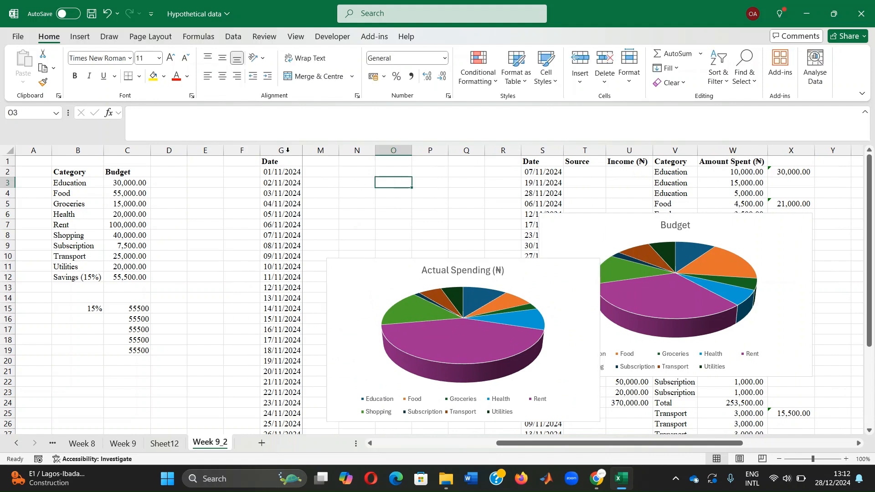